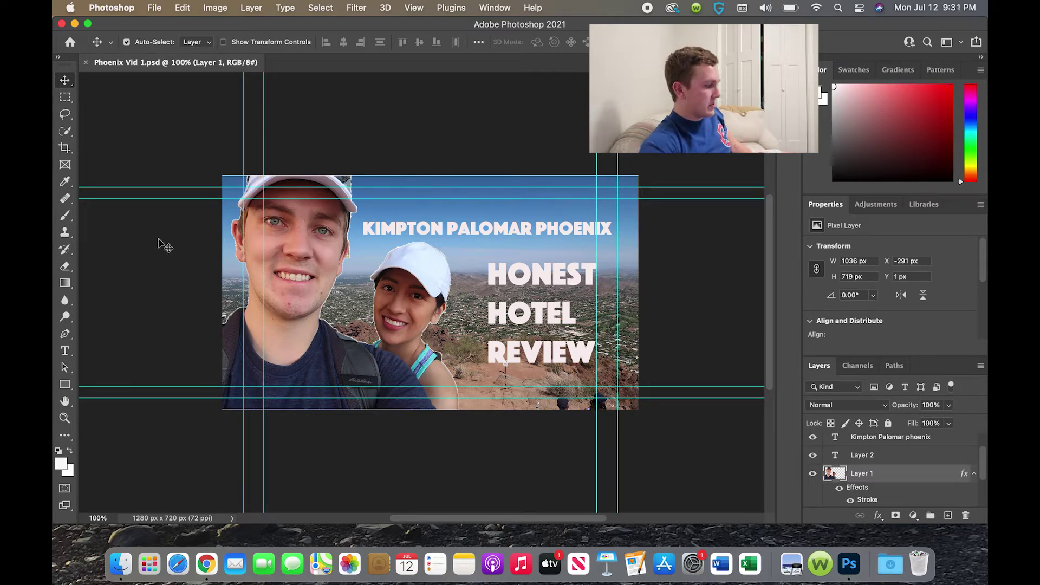
- Create a new 1280 x 720 px document at 72 ppi from the recent custom preset and add an empty layer
left_click(161, 8)
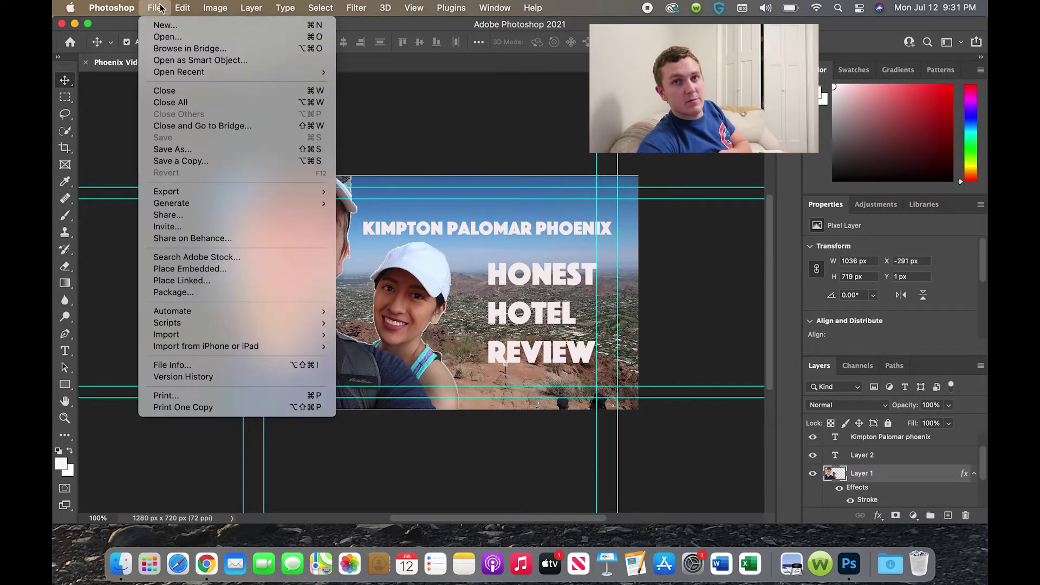
left_click(161, 26)
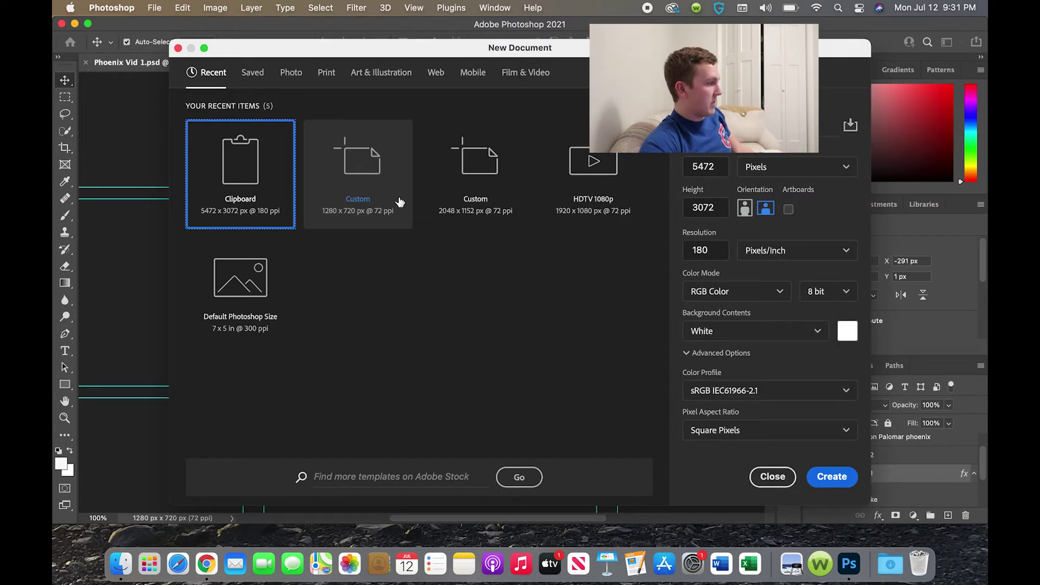
left_click(384, 169)
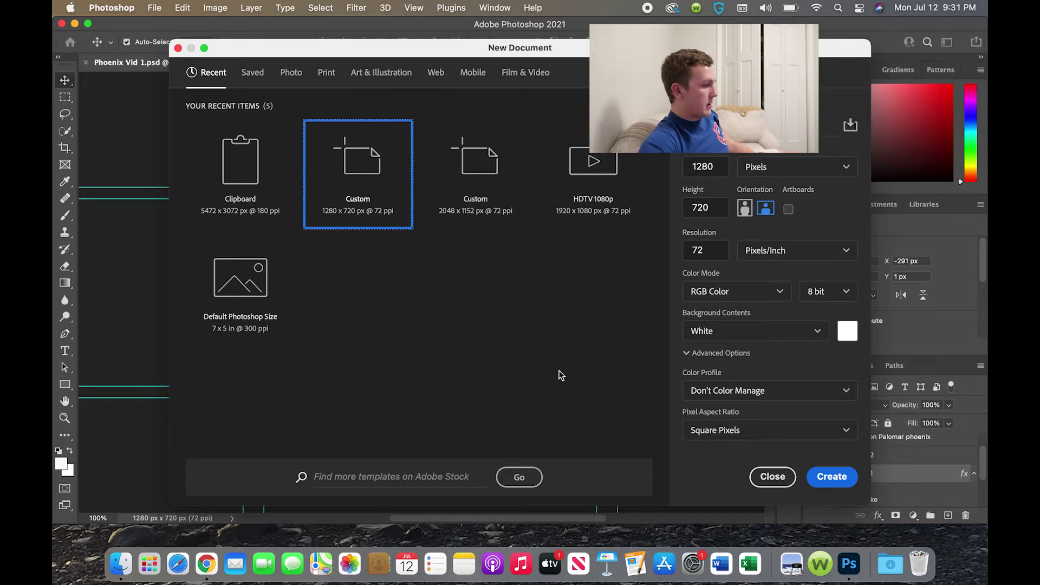
left_click(832, 478)
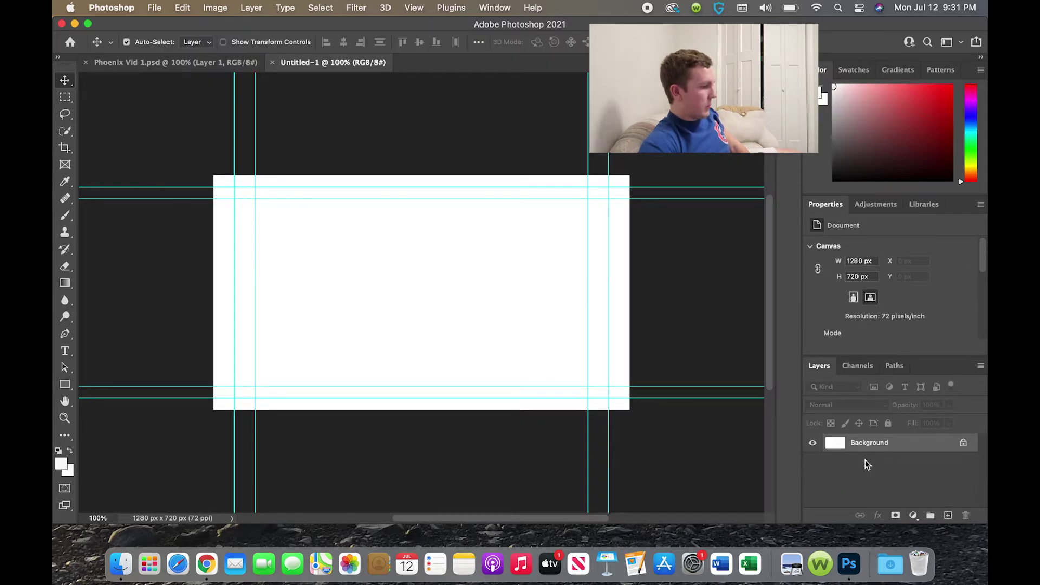
left_click(947, 515)
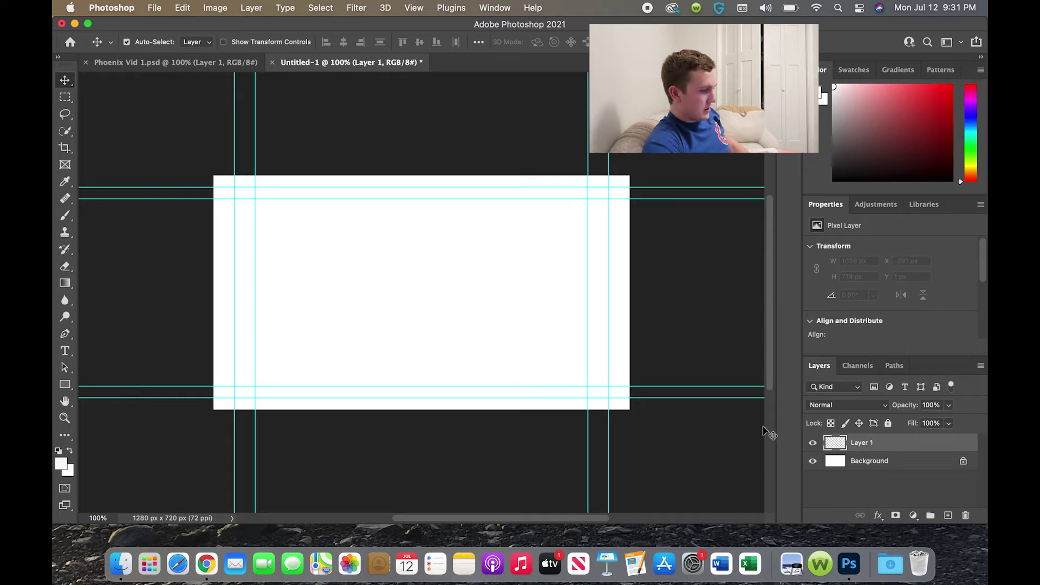
- Place the selfie IMG_3571.JPG from the Travel > How To Pics folder as an embedded image
left_click(153, 7)
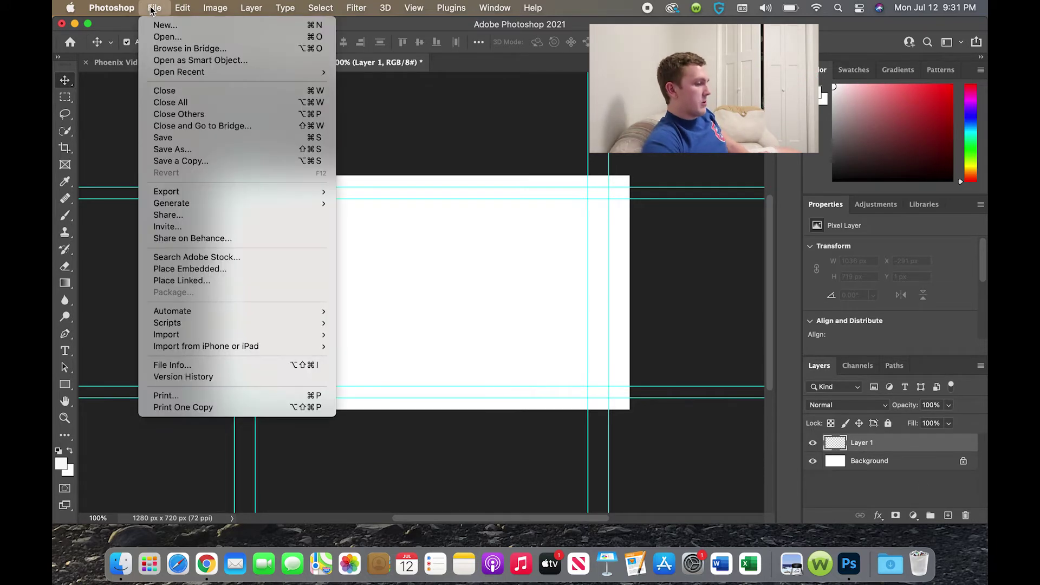
left_click(163, 269)
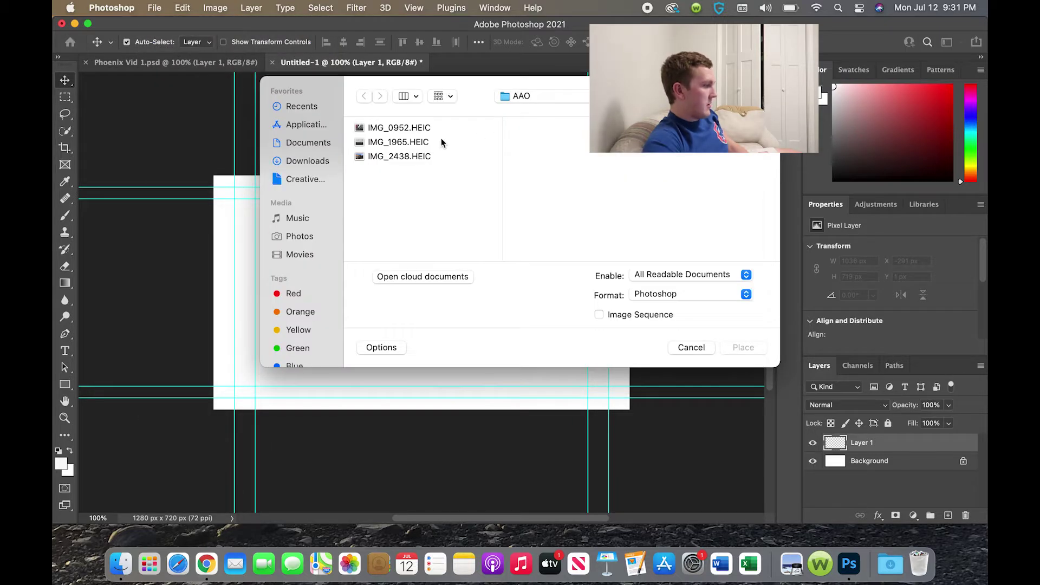
left_click(531, 100)
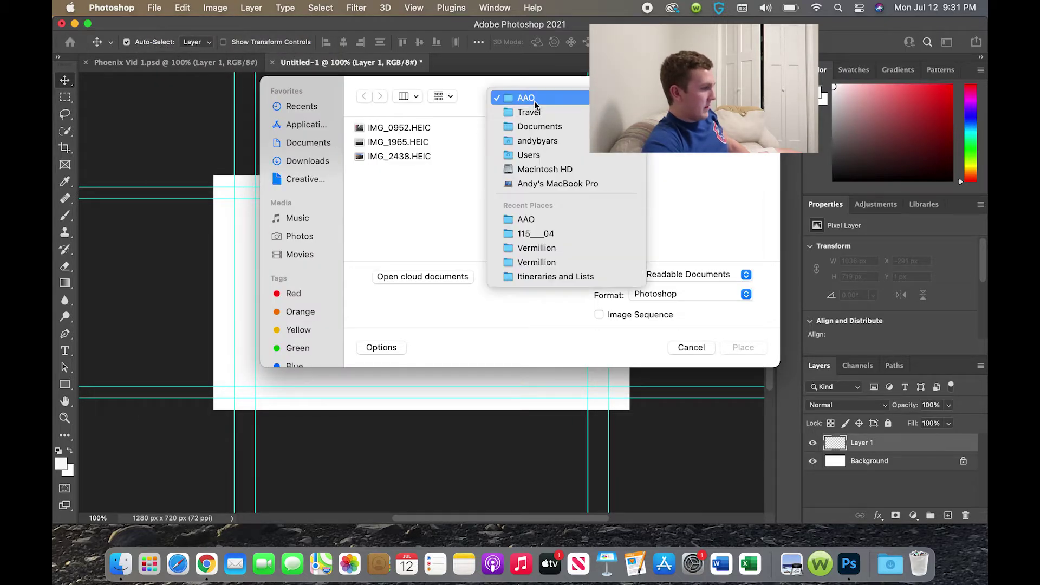
left_click(533, 112)
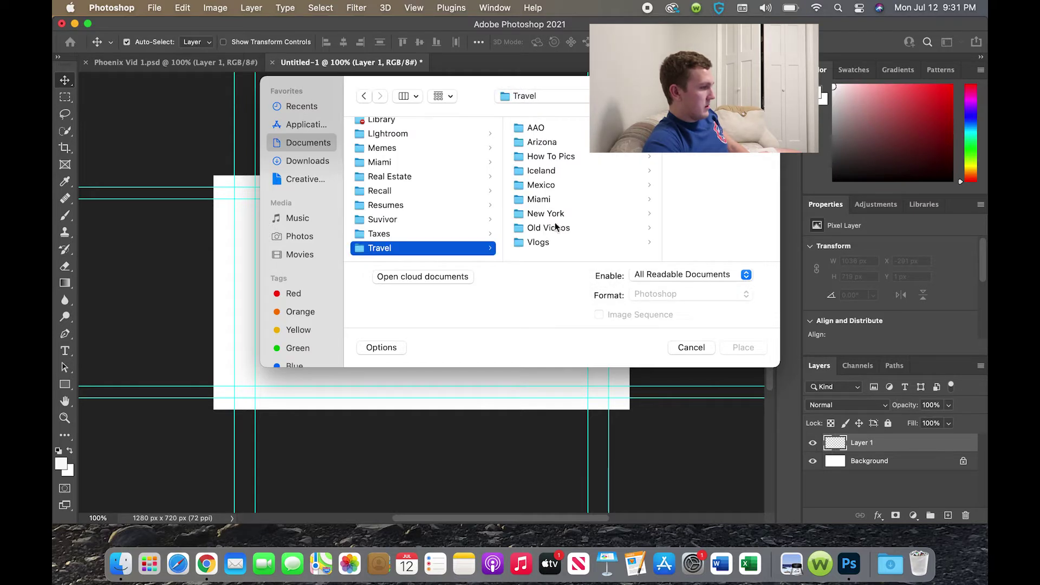
left_click(552, 157)
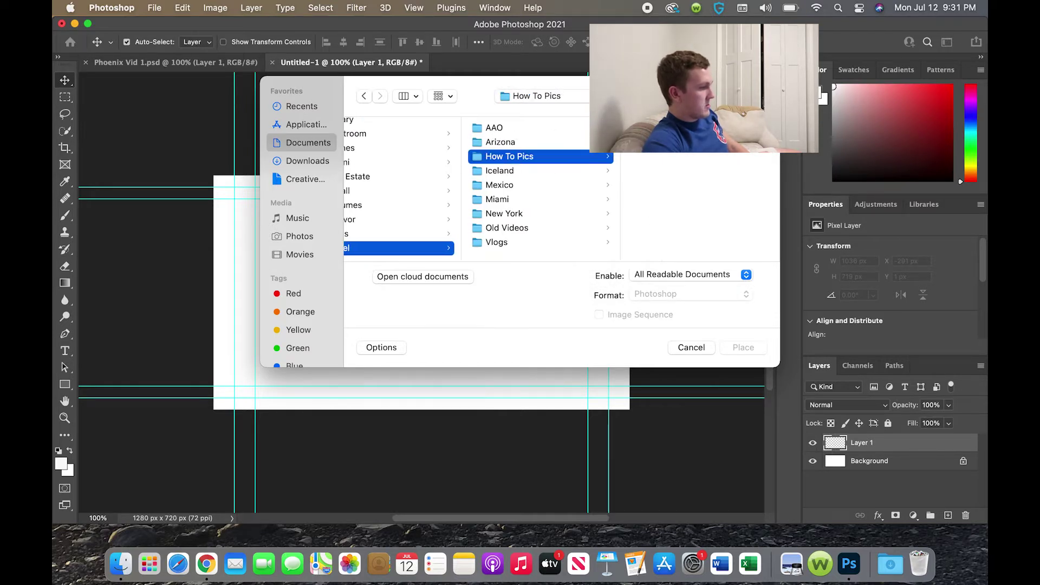
left_click(672, 142)
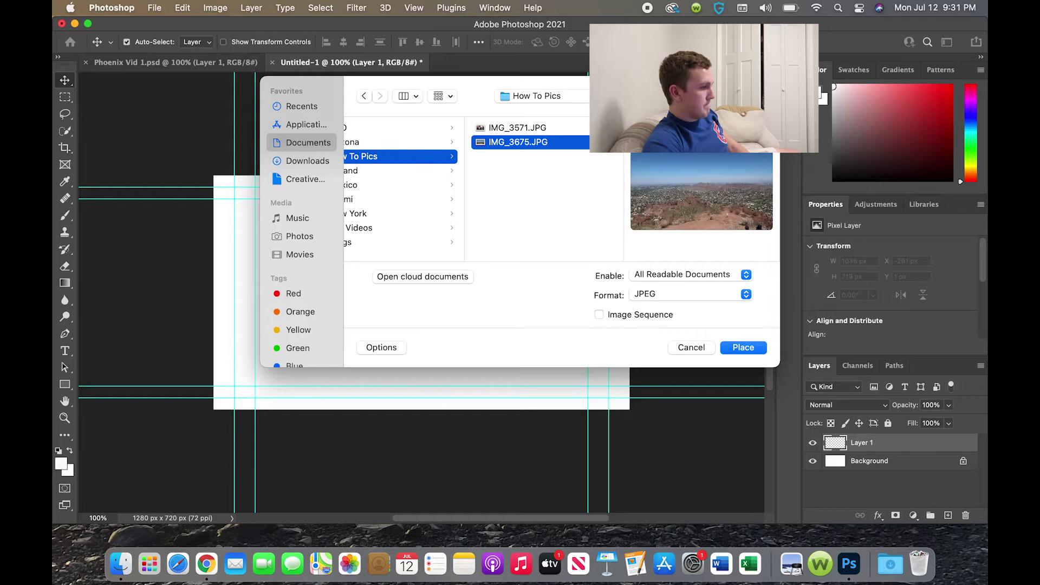
left_click(565, 128)
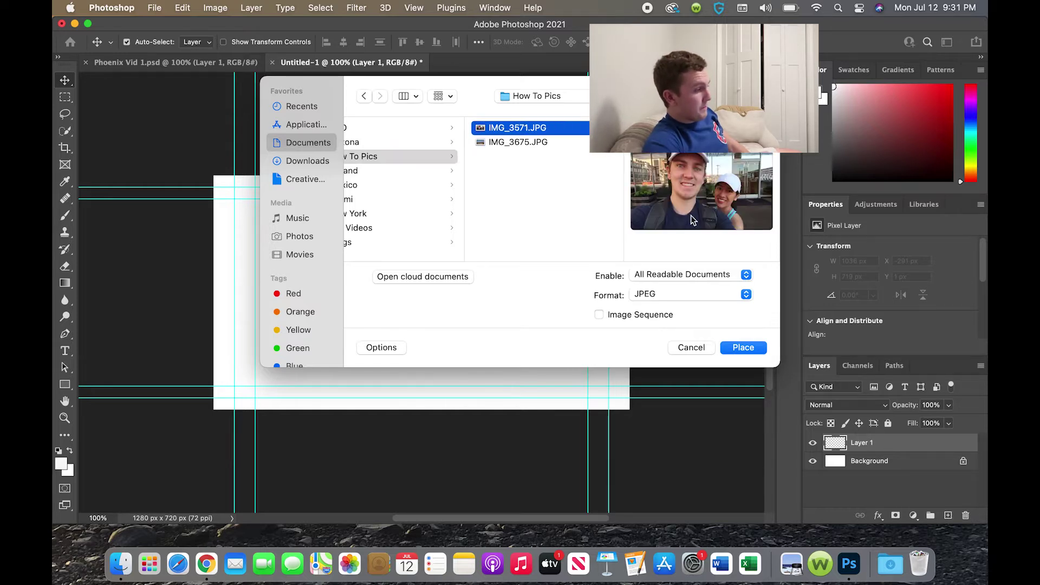
left_click(743, 348)
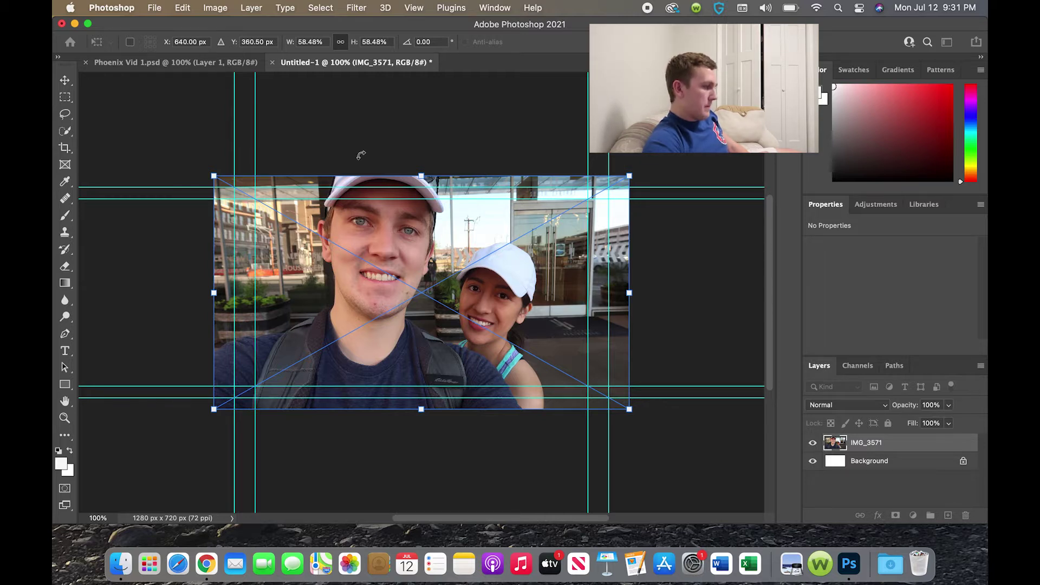
- Select both people in the selfie with the Quick Selection tool, using a 15 px brush
left_click(72, 136)
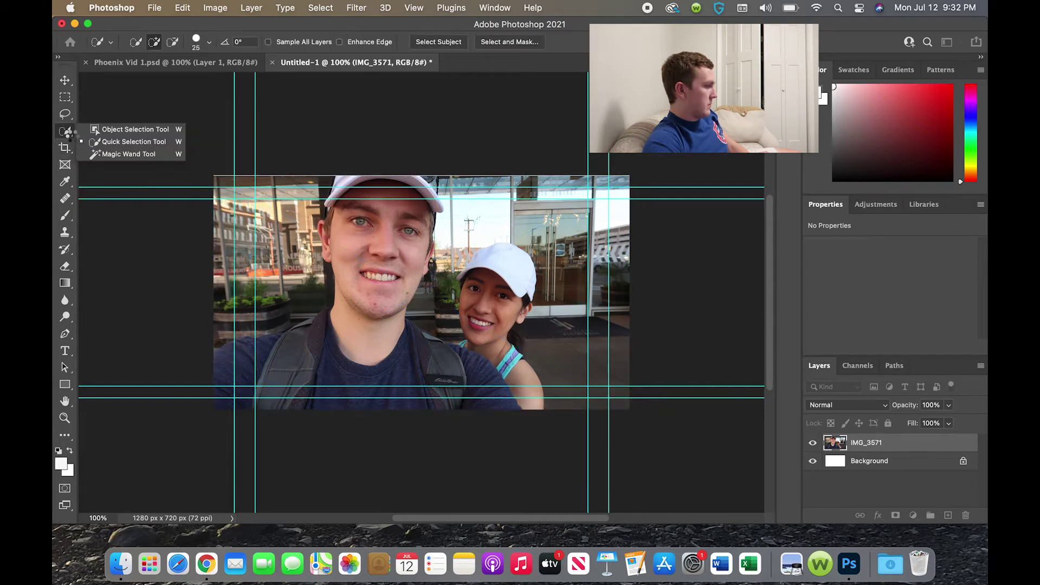
left_click(115, 143)
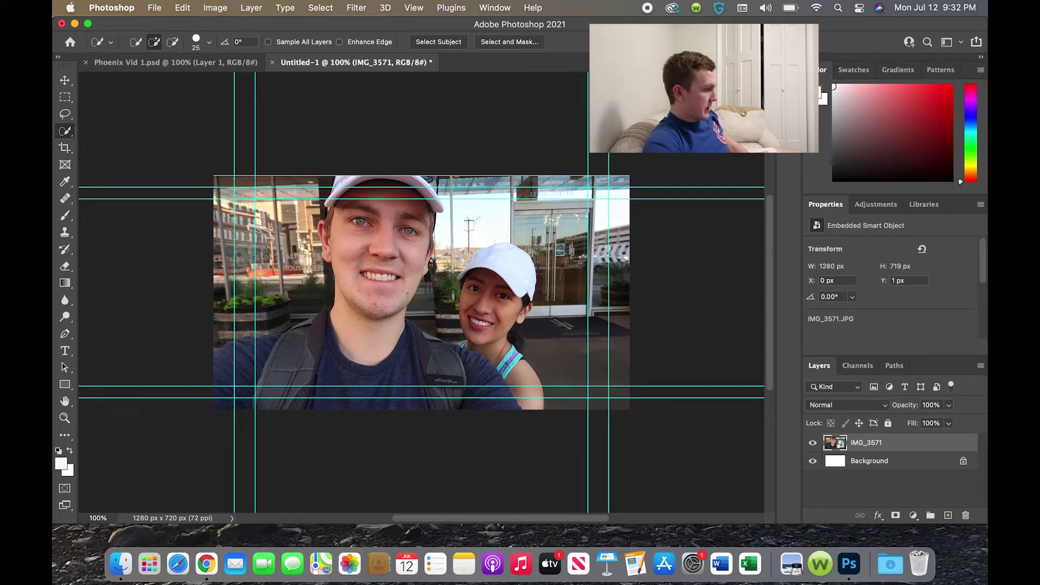
left_click(209, 42)
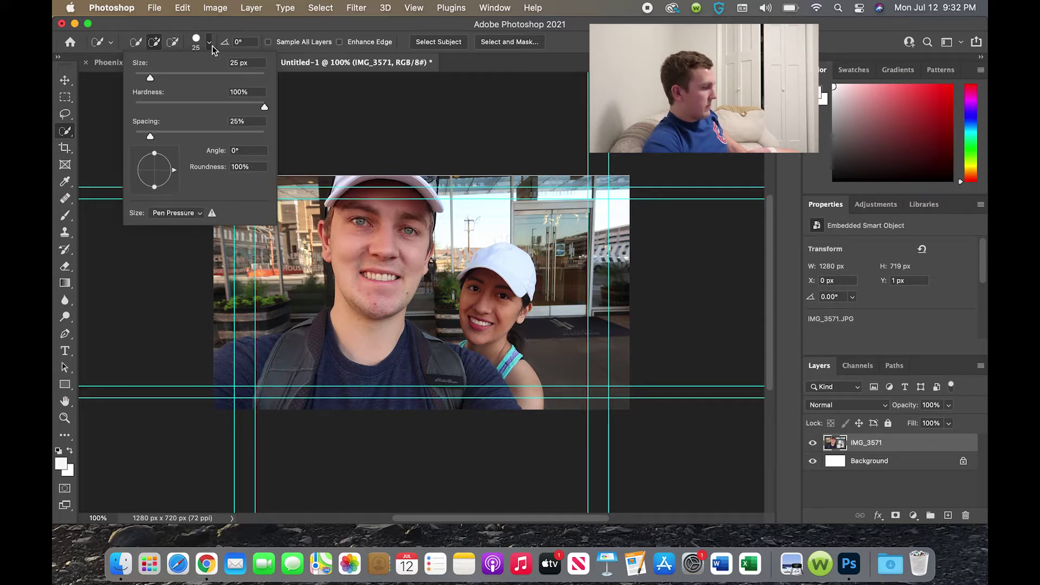
left_click_drag(151, 76, 144, 77)
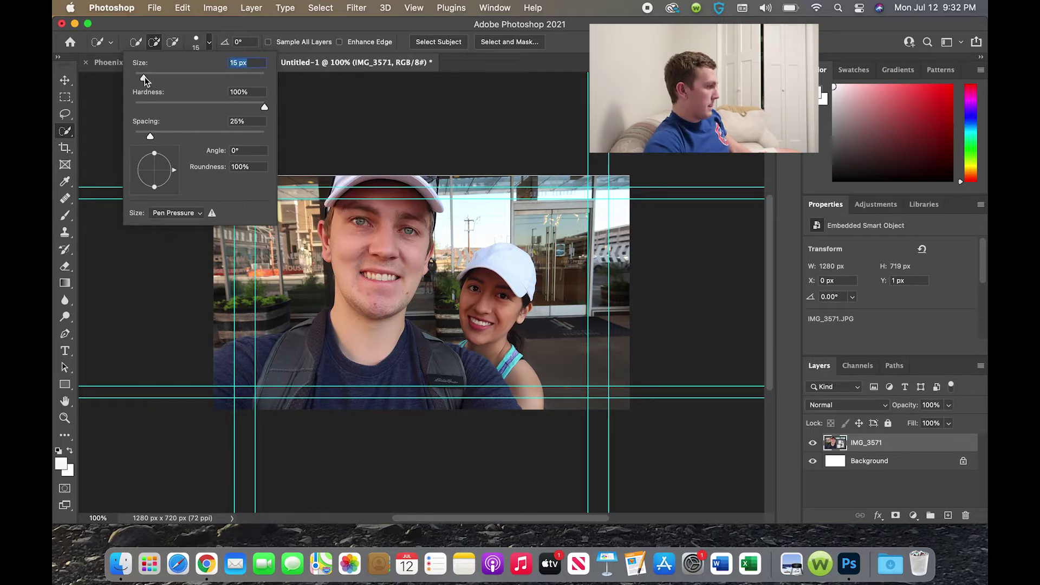
left_click(211, 42)
mouse_move(330, 200)
left_mouse_down()
mouse_move(426, 200)
mouse_move(401, 190)
mouse_move(380, 214)
mouse_move(347, 206)
mouse_move(401, 233)
mouse_move(382, 355)
mouse_move(323, 365)
mouse_move(304, 324)
mouse_move(265, 347)
mouse_move(244, 387)
mouse_move(292, 401)
mouse_move(417, 336)
mouse_move(434, 379)
mouse_move(412, 406)
left_mouse_up()
mouse_move(509, 374)
left_mouse_down()
mouse_move(465, 325)
mouse_move(507, 245)
mouse_move(512, 254)
left_mouse_up()
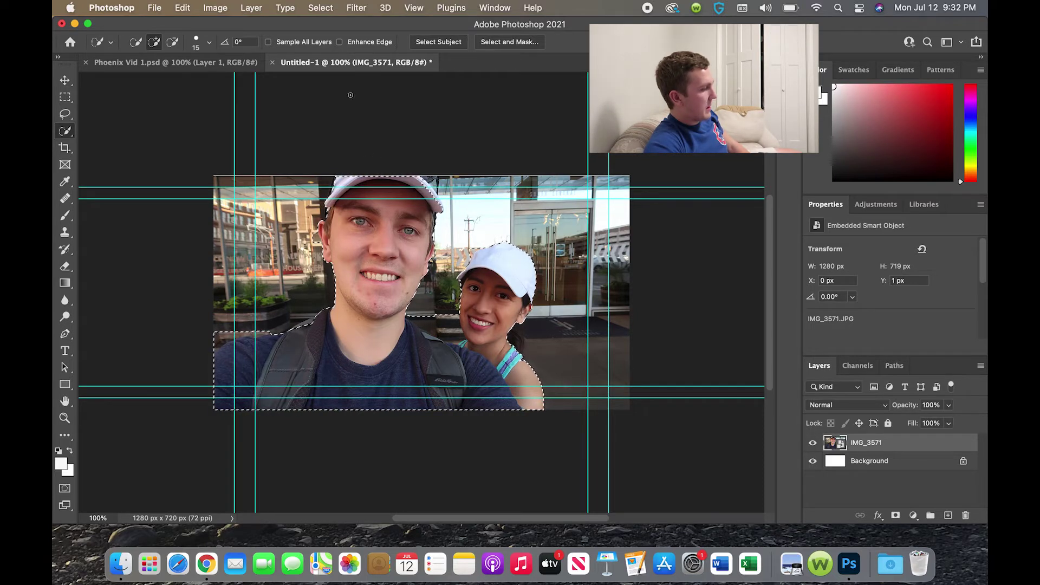
- In Select and Mask, subtract the leftover background beside the man's face, above his shoulder and between the two people
left_click(506, 43)
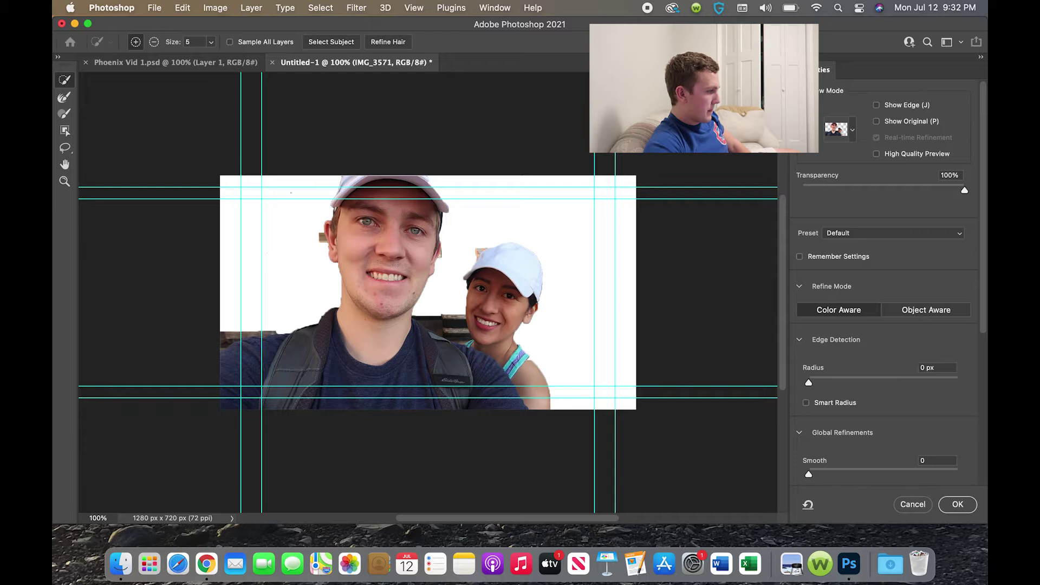
left_click(155, 44)
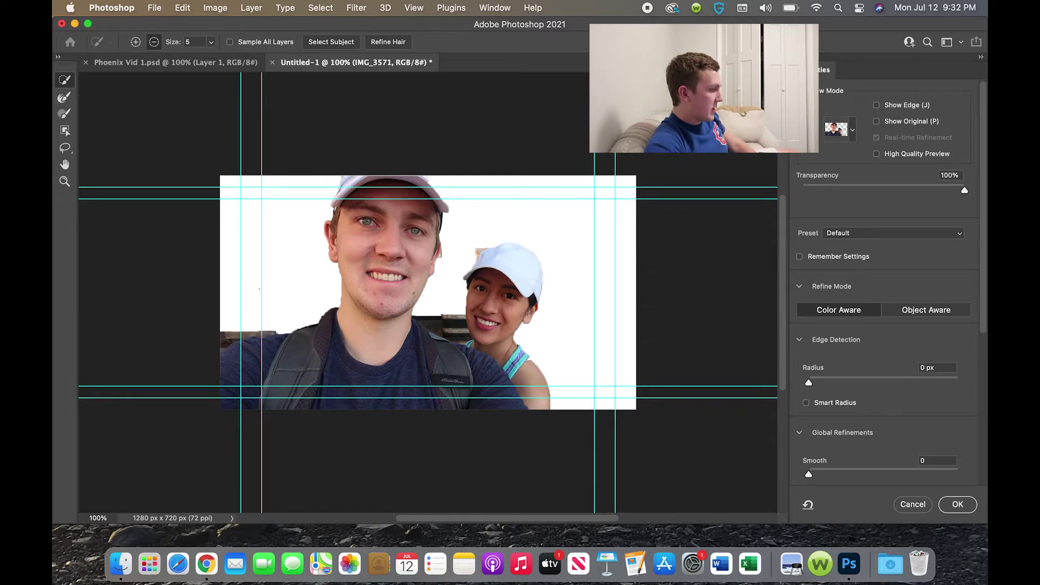
left_click_drag(224, 339, 279, 332)
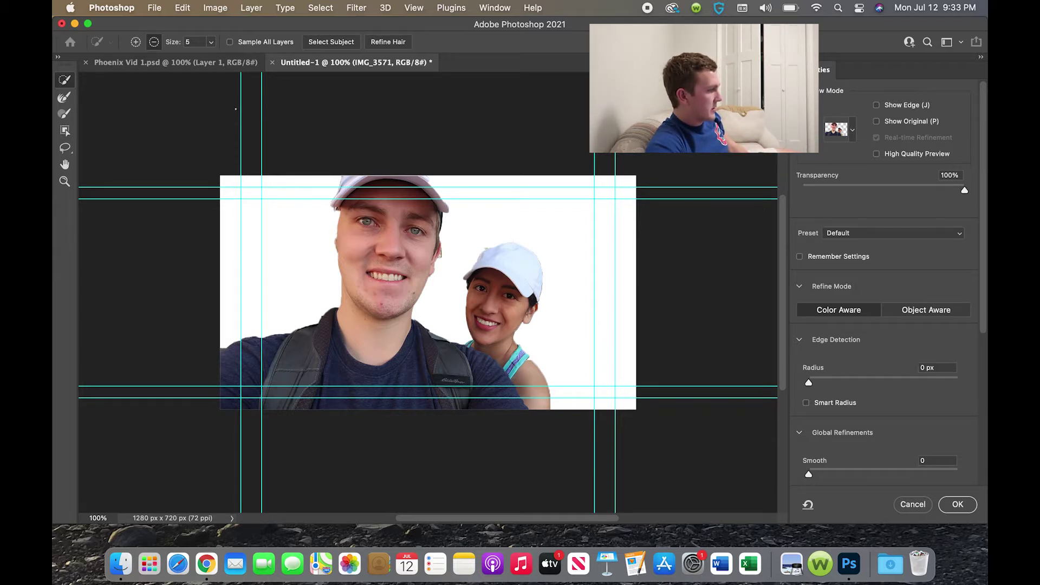
- Add the man's missing ear back to the selection, trim the background patches around it, and apply the refined selection
left_click(136, 42)
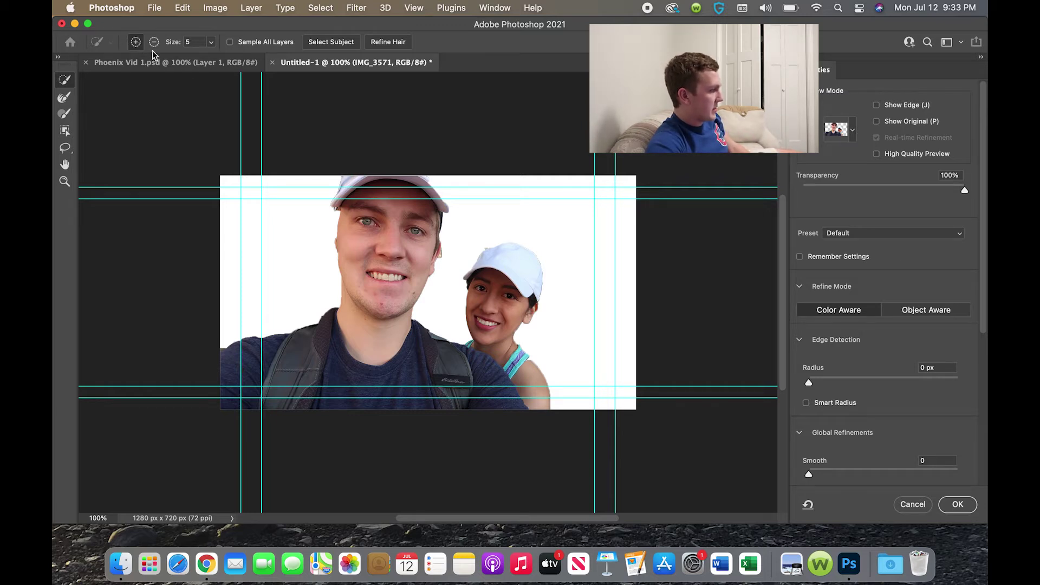
mouse_move(334, 233)
left_mouse_down()
mouse_move(330, 214)
mouse_move(328, 244)
mouse_move(324, 228)
left_mouse_up()
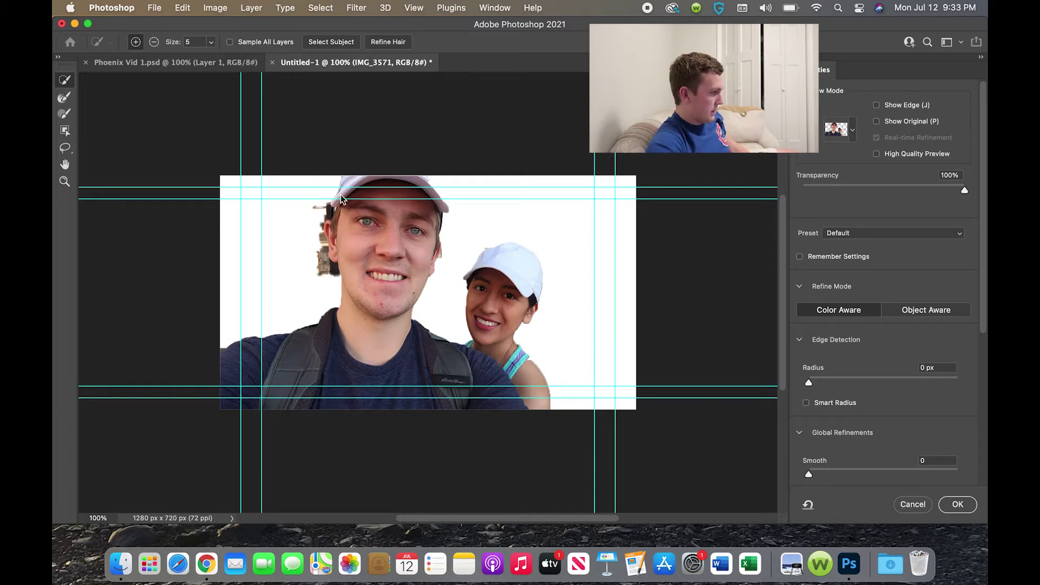
left_click(154, 42)
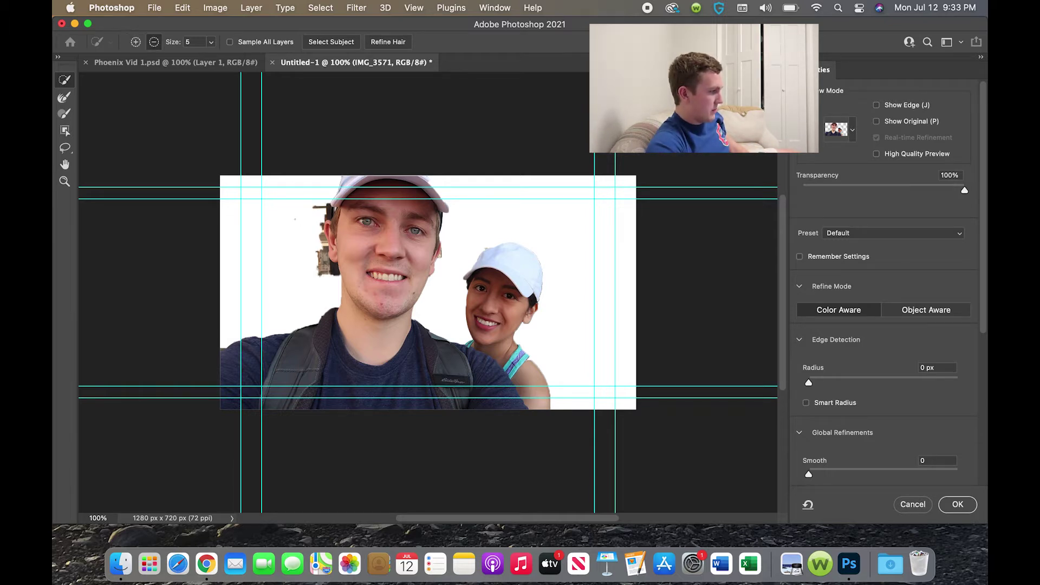
left_click_drag(318, 213, 318, 205)
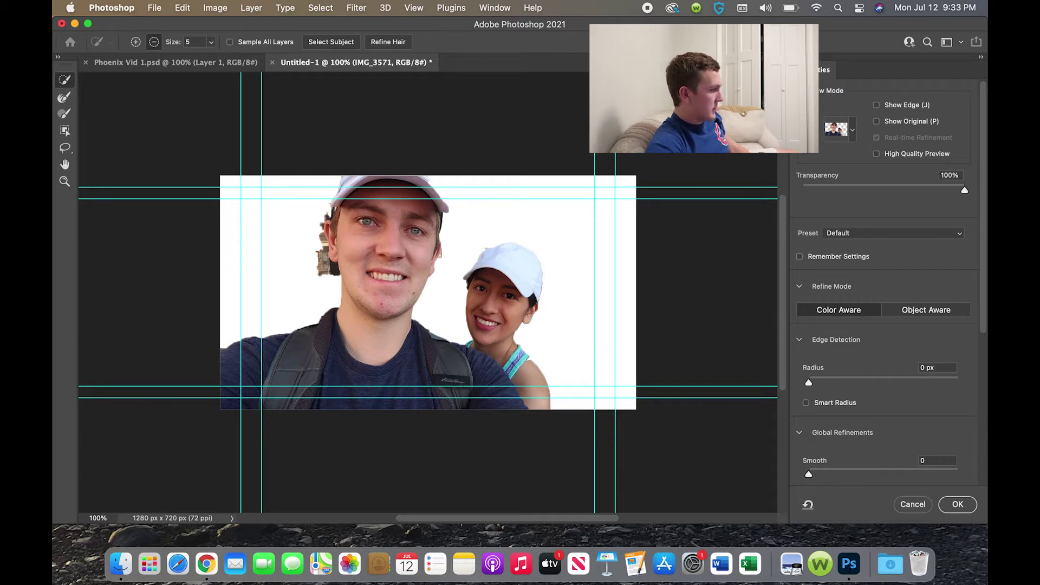
left_click_drag(319, 248, 325, 274)
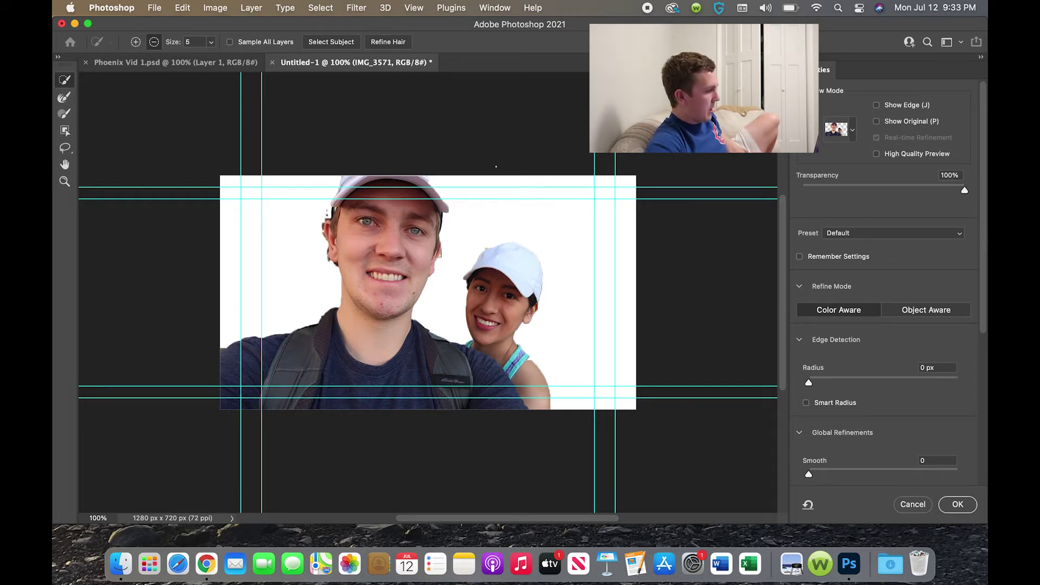
scroll(838, 365, "down", 5)
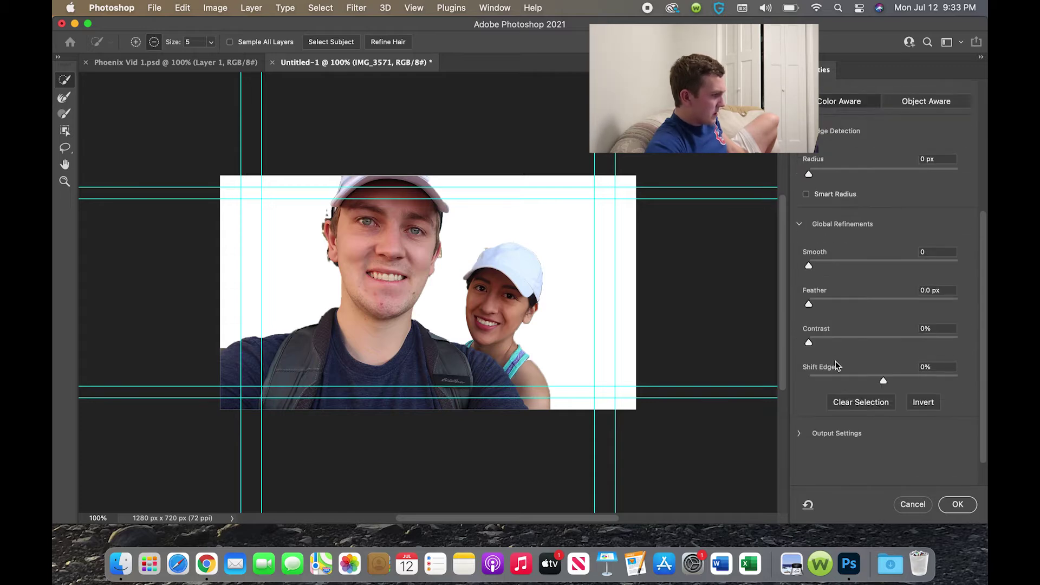
left_click(957, 504)
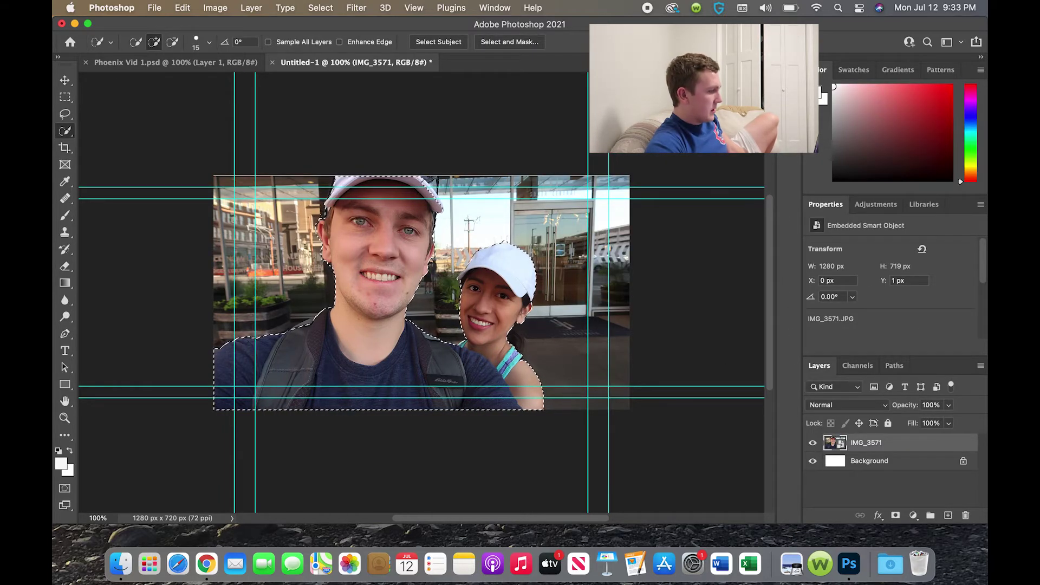
- Copy the selected people onto their own layer and hide the original IMG_3571 layer
right_click(379, 268)
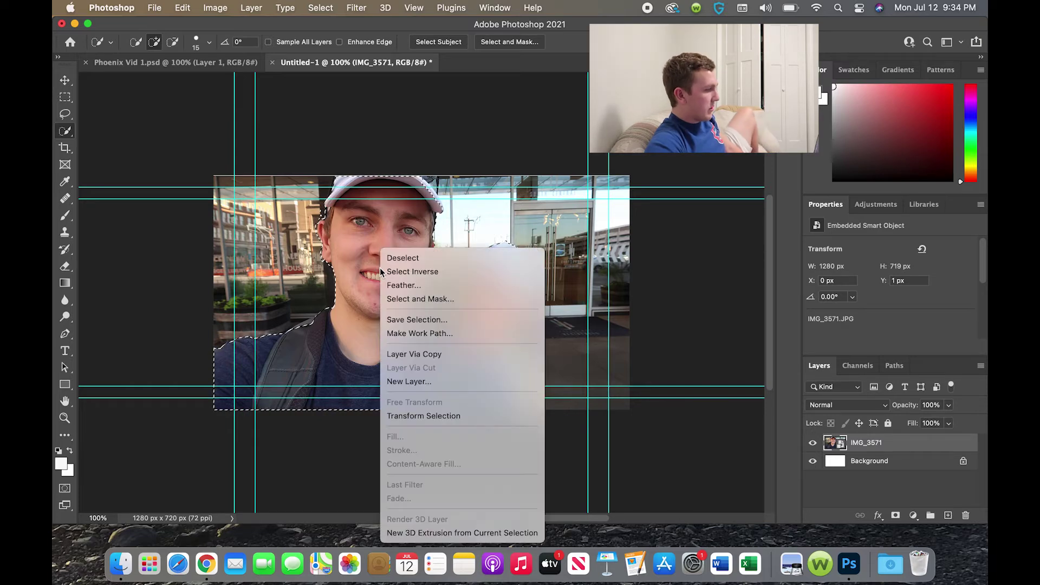
left_click(412, 353)
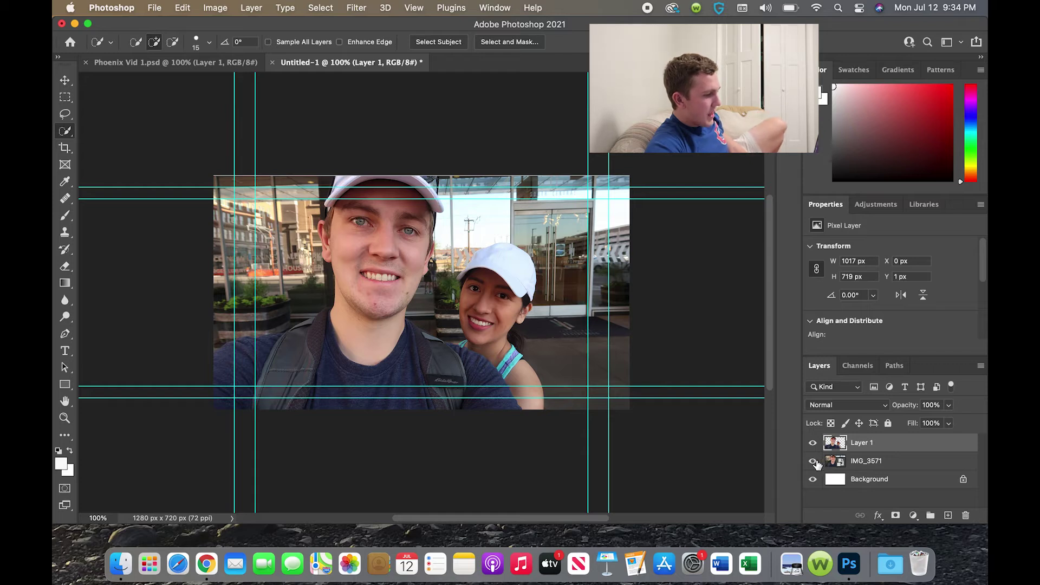
left_click(813, 461)
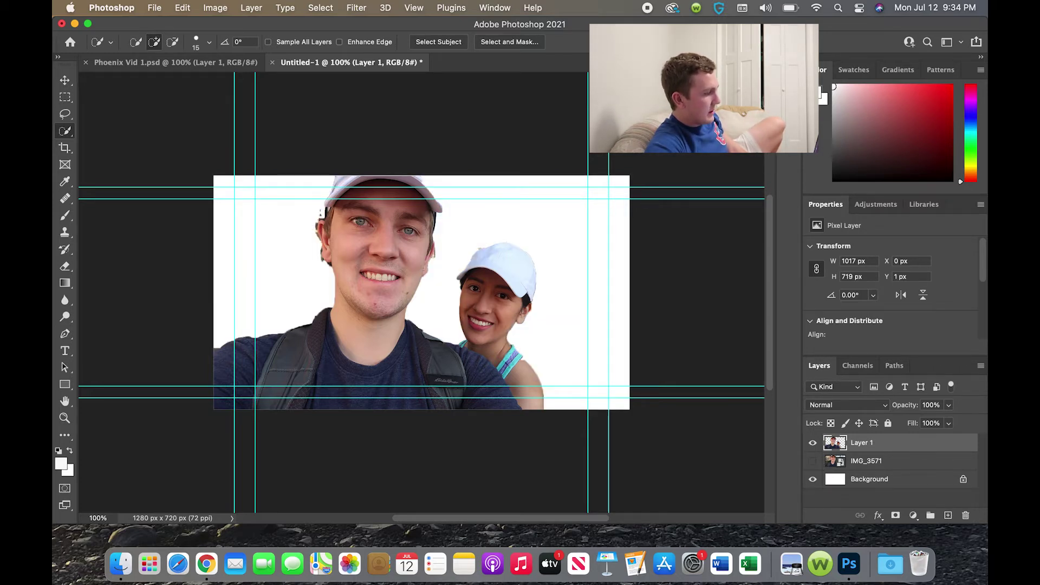
- Place the landscape photo IMG_3675.JPG from the How To Pics folder as an embedded image
left_click(157, 7)
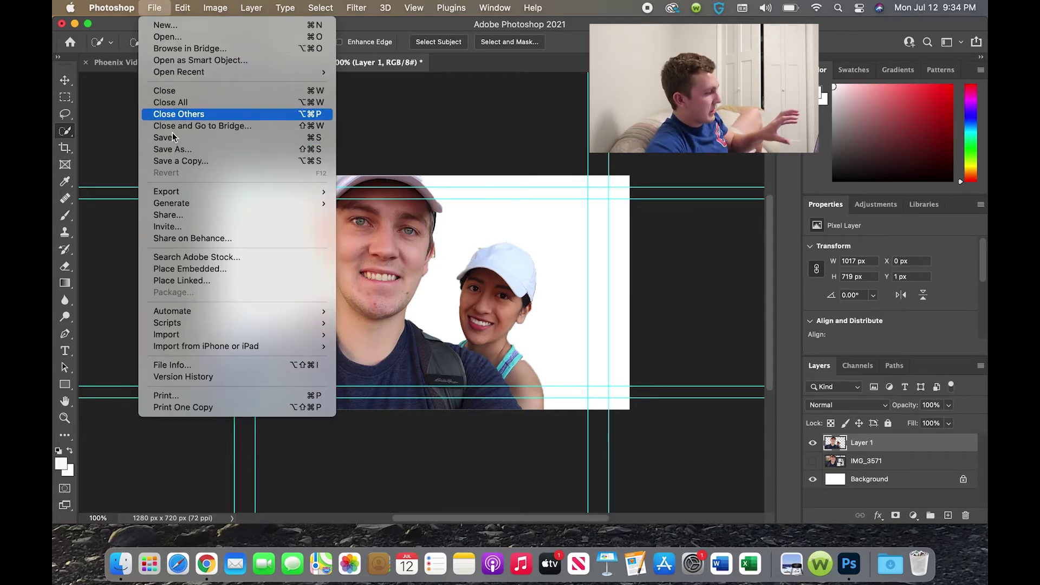
left_click(182, 267)
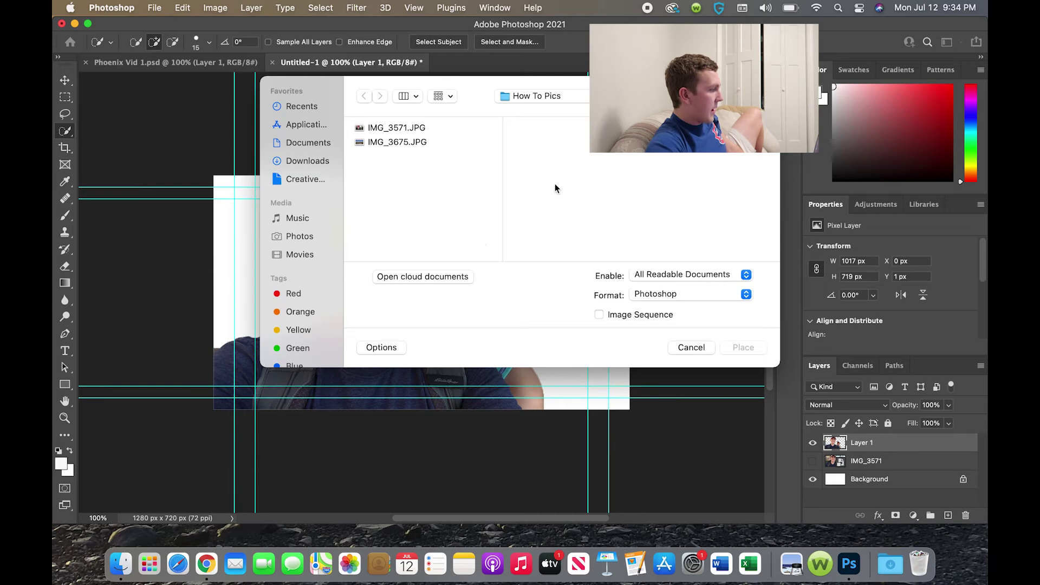
left_click(423, 142)
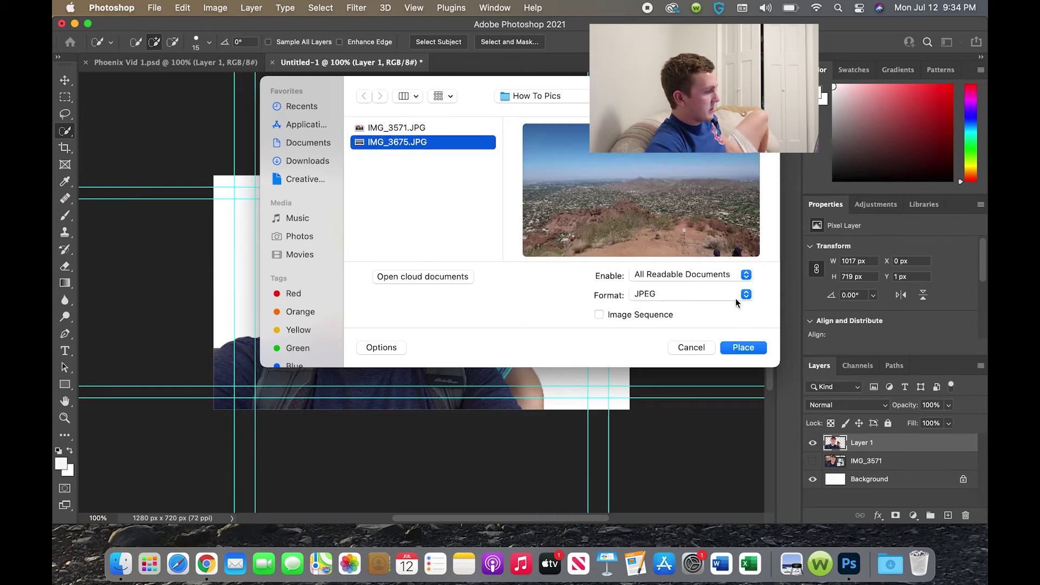
left_click(749, 351)
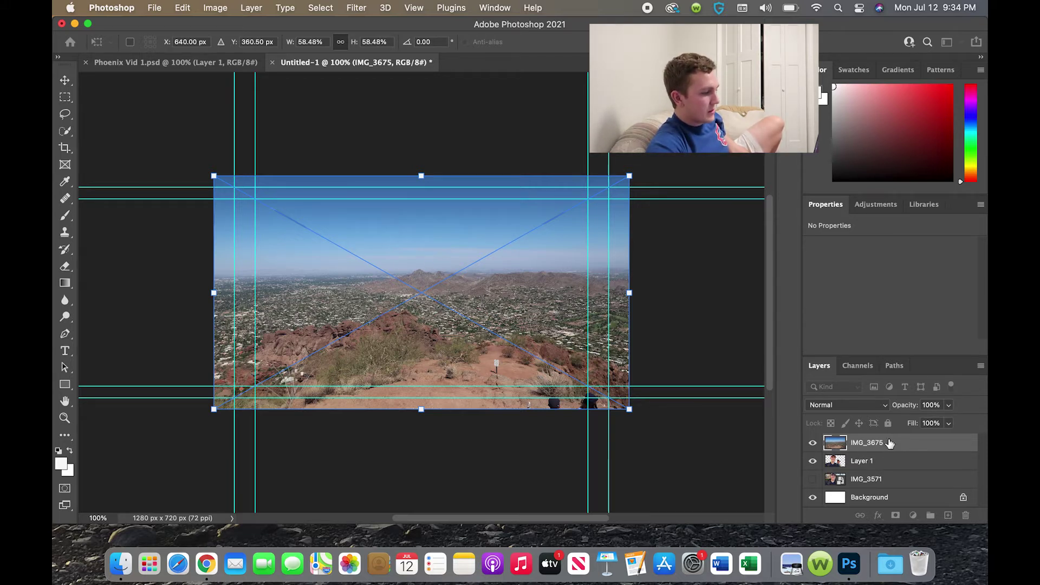
- Place the IMG_3675 landscape layer beneath the cut-out people and shift the people toward the canvas's left edge, to about X -250 px
left_click_drag(890, 444, 891, 468)
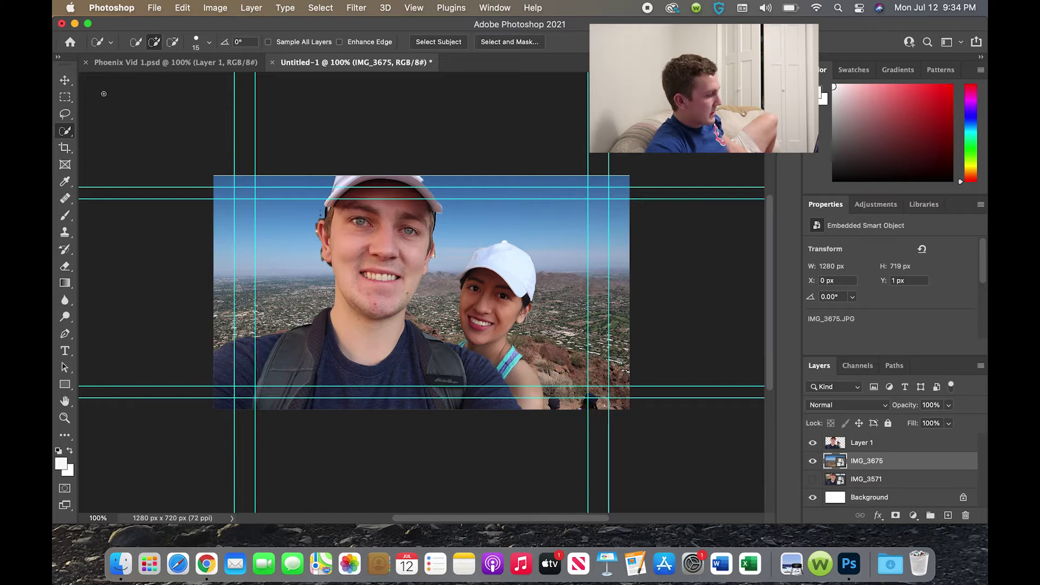
left_click(64, 81)
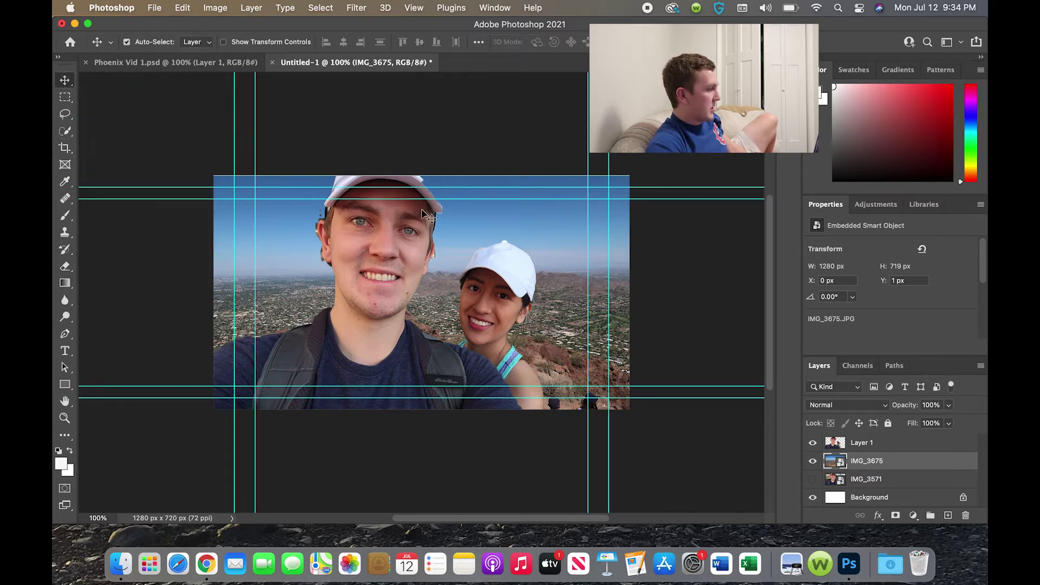
left_click_drag(371, 258, 304, 259)
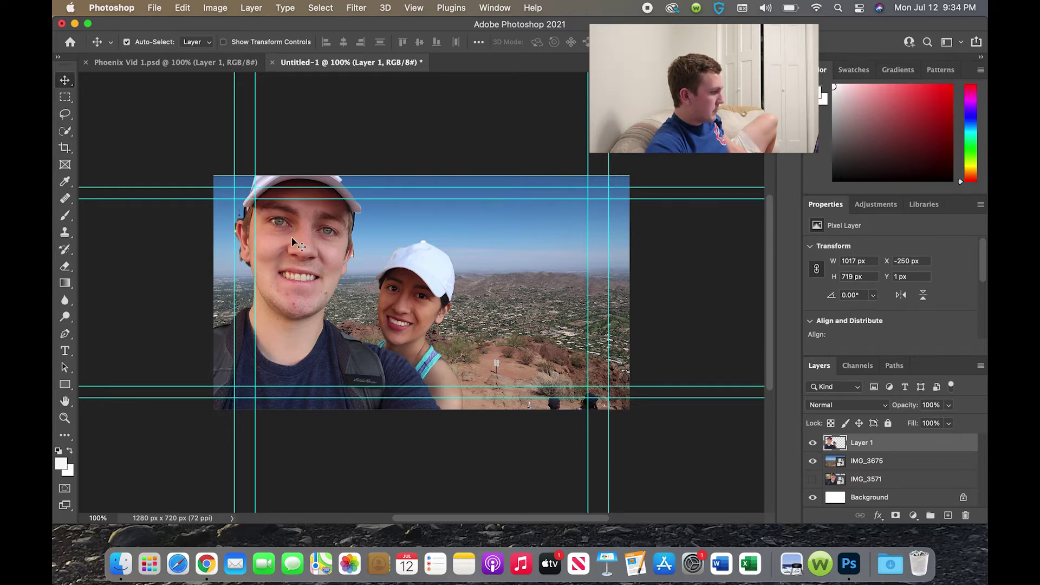
- Apply a 1 px white stroke, centered on the edge, to the cut-out people on Layer 1
left_click(183, 8)
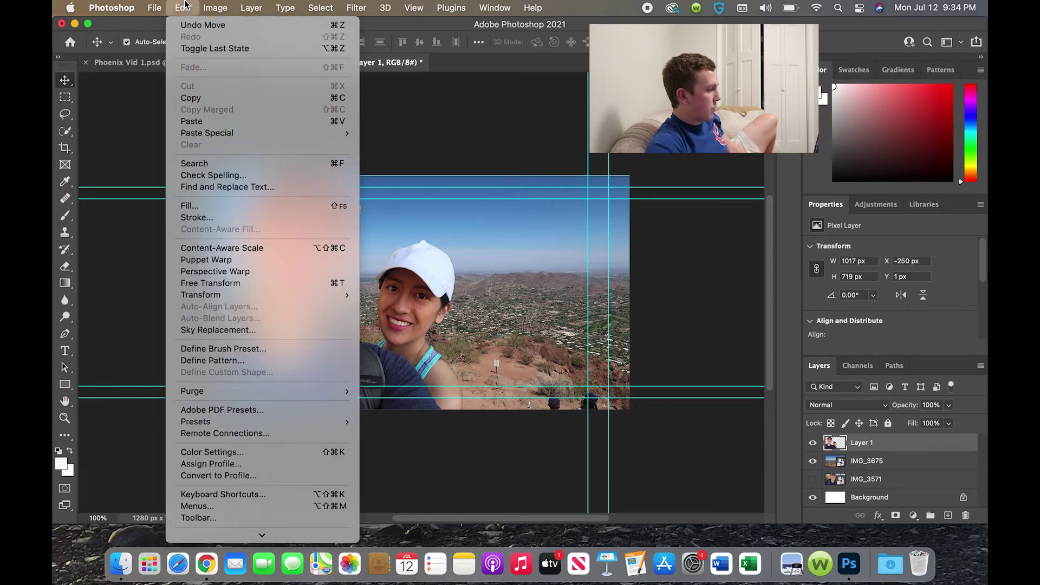
left_click(208, 217)
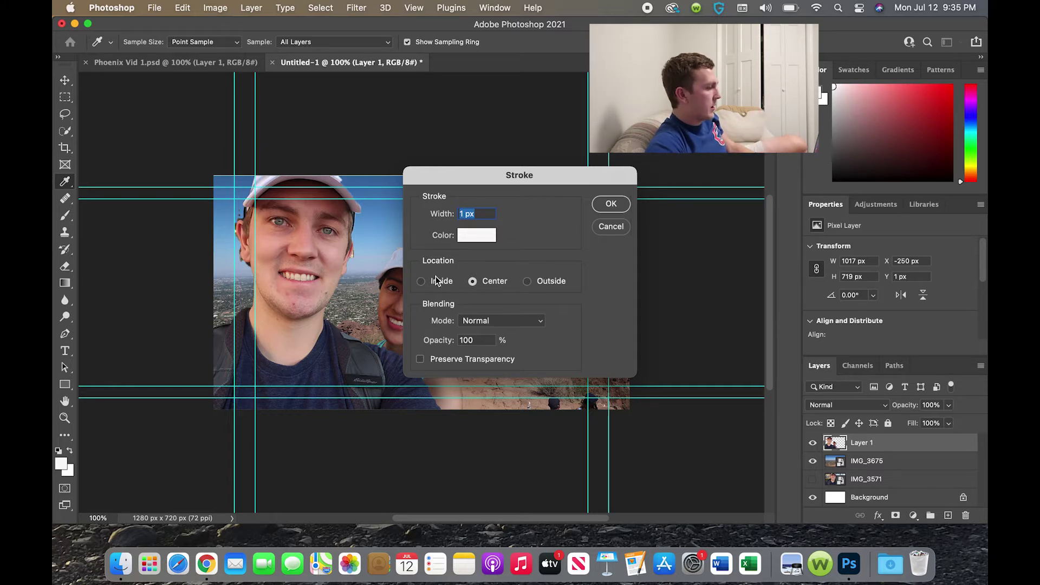
left_click(609, 204)
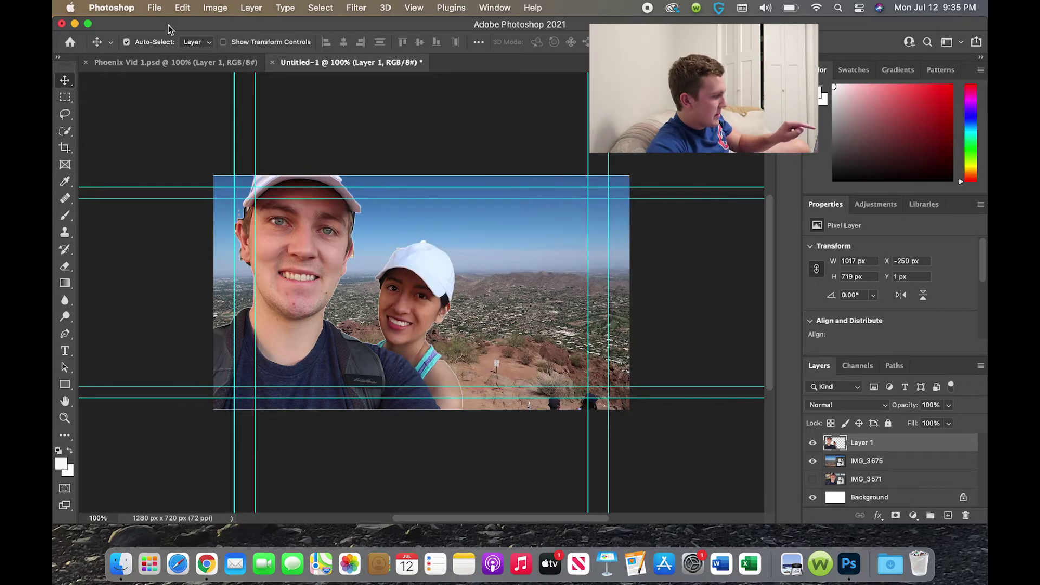
- Add a 2 px white stroke located outside the edge of the cut-out people on Layer 1
left_click(183, 7)
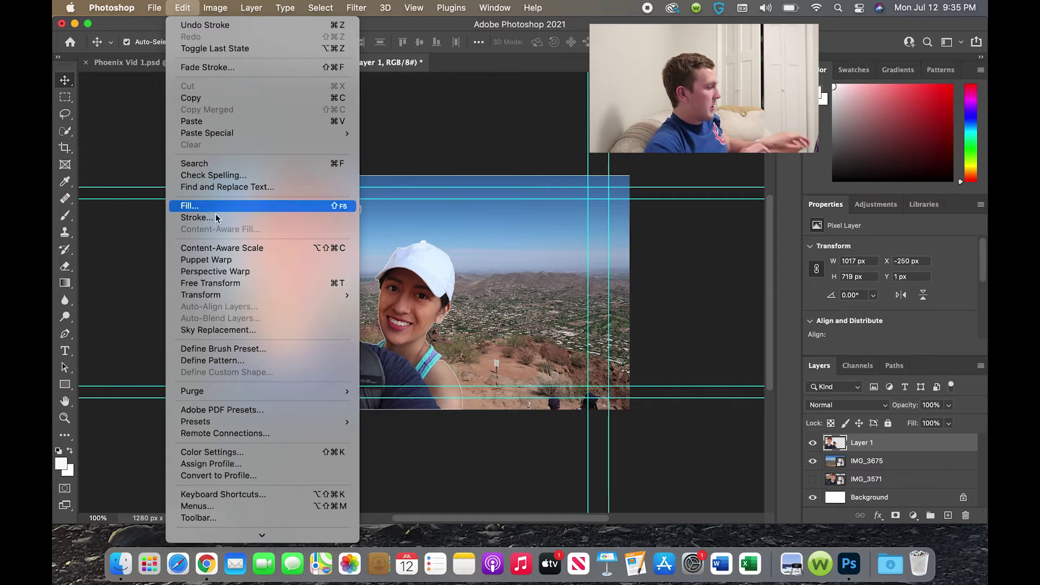
left_click(196, 217)
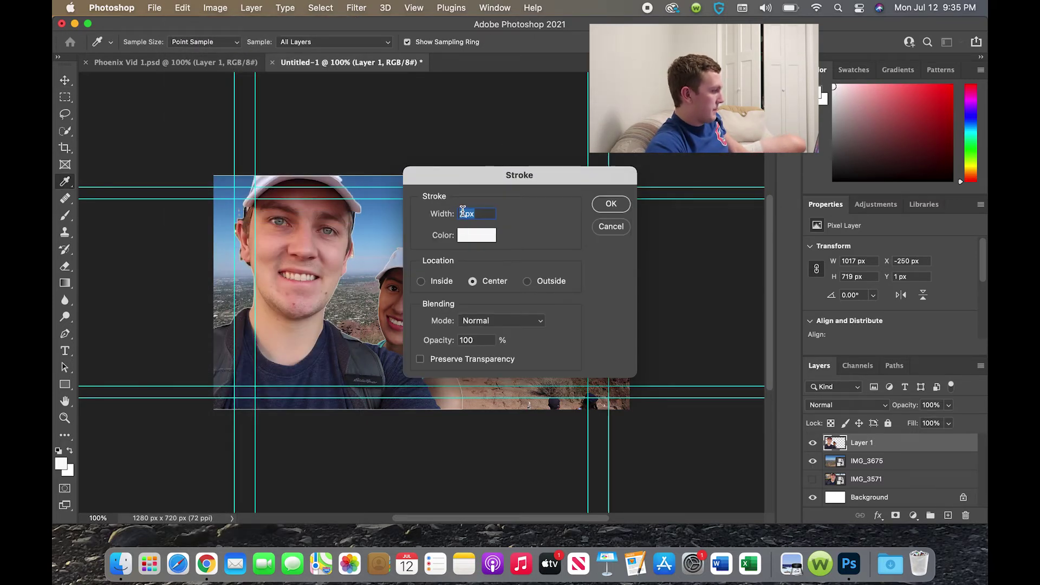
type("2")
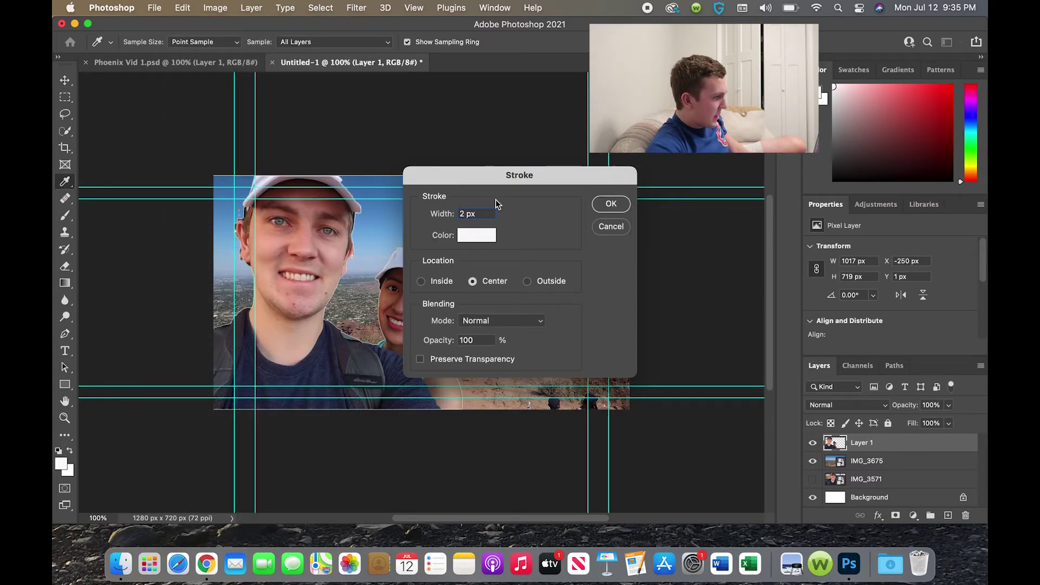
left_click(531, 282)
left_click(610, 204)
key("v")
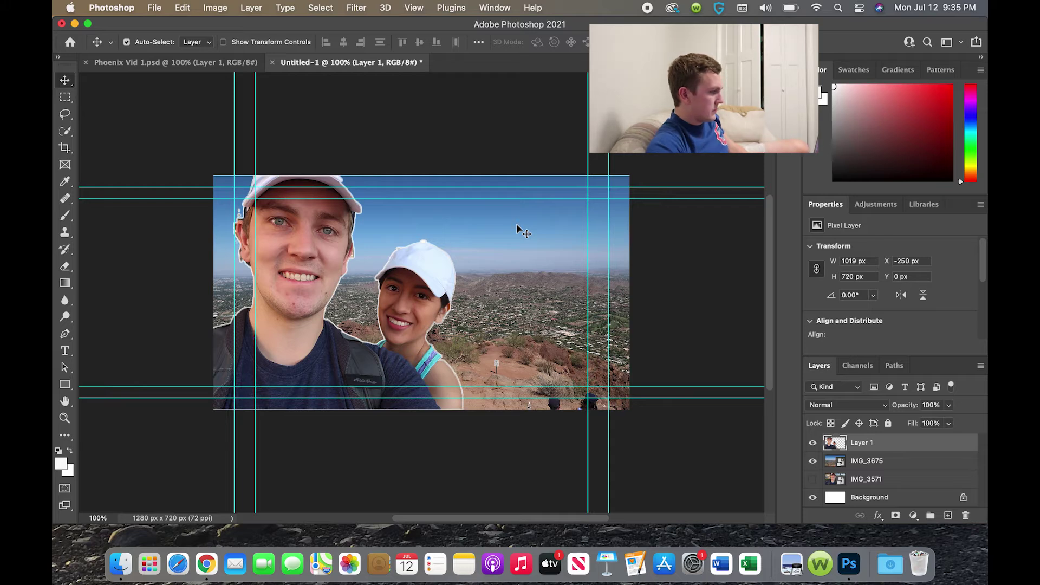
- Set up the Horizontal Type Tool with the Phosphate font in the Solid style
left_click(204, 64)
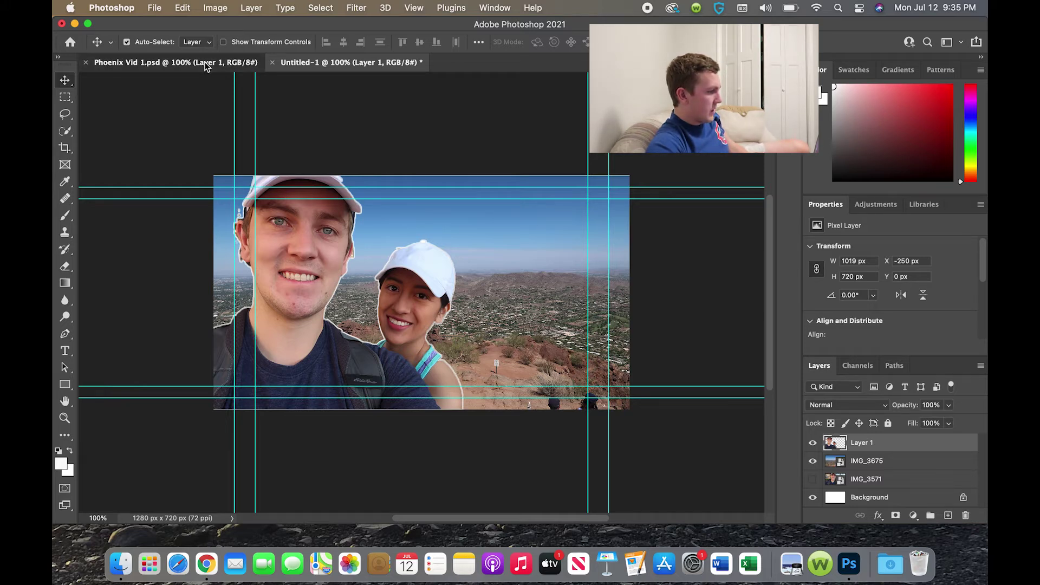
left_click(350, 64)
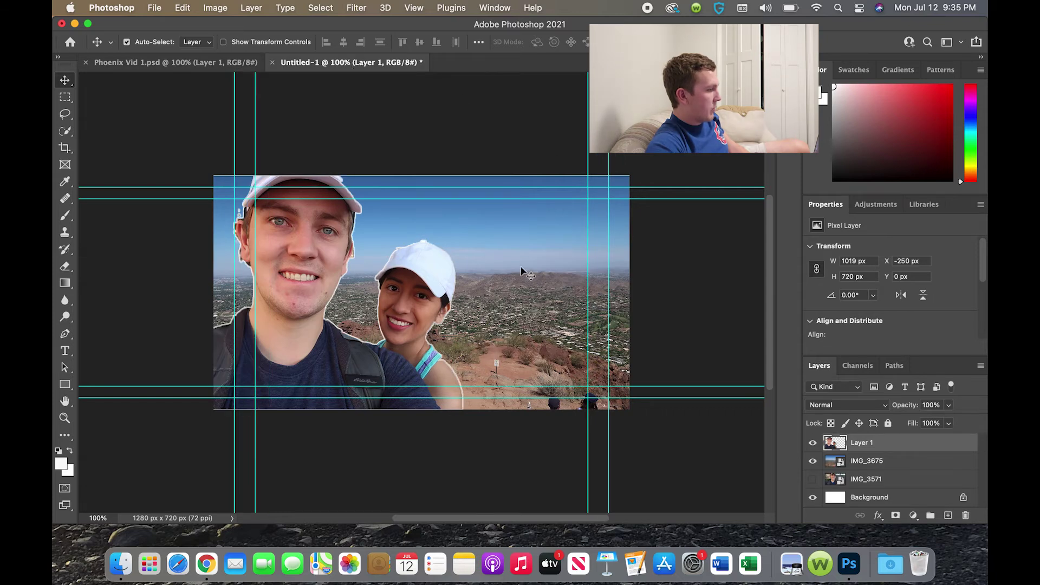
left_click(64, 351)
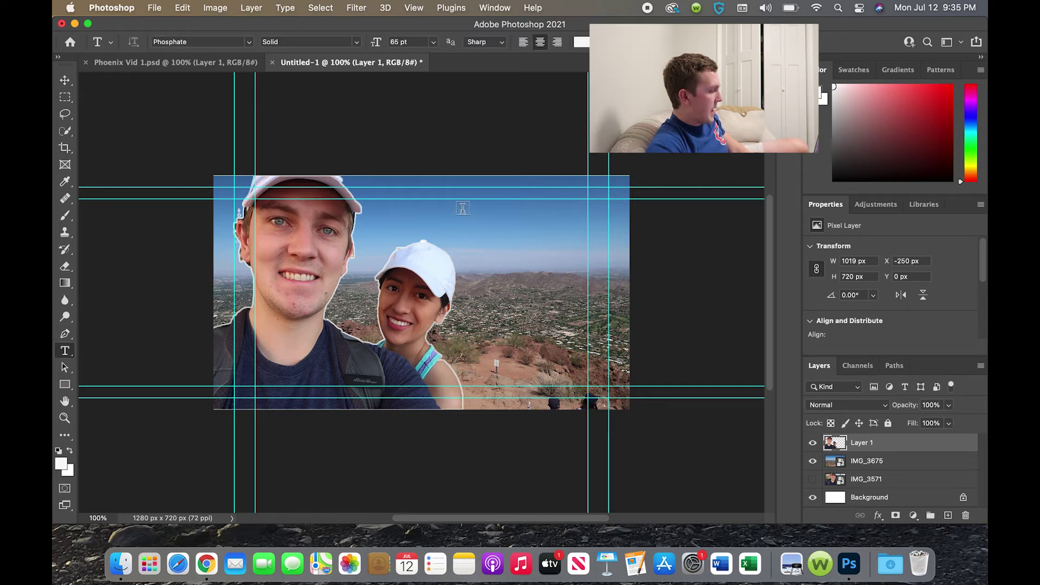
right_click(72, 353)
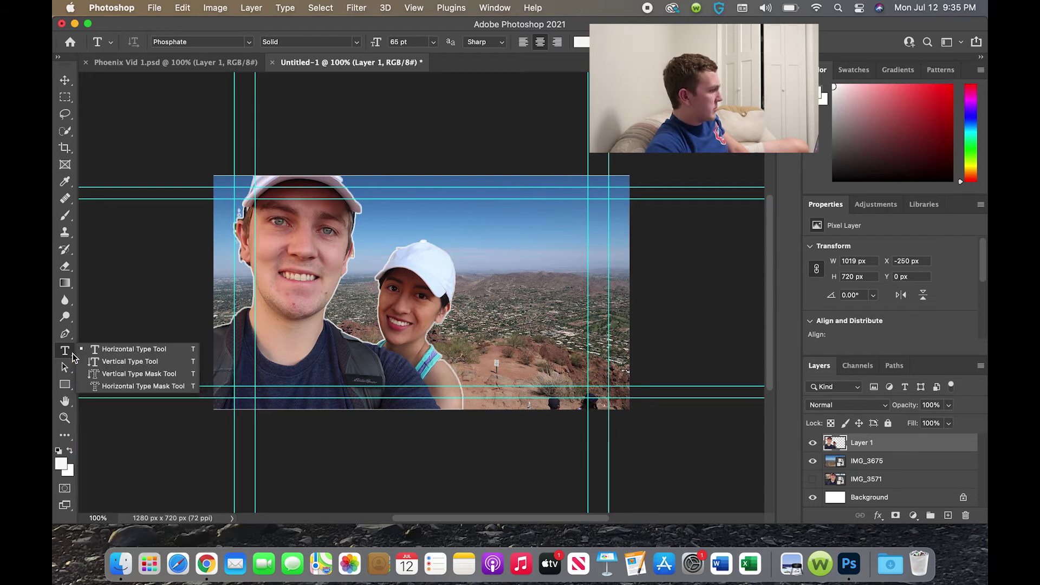
left_click(135, 349)
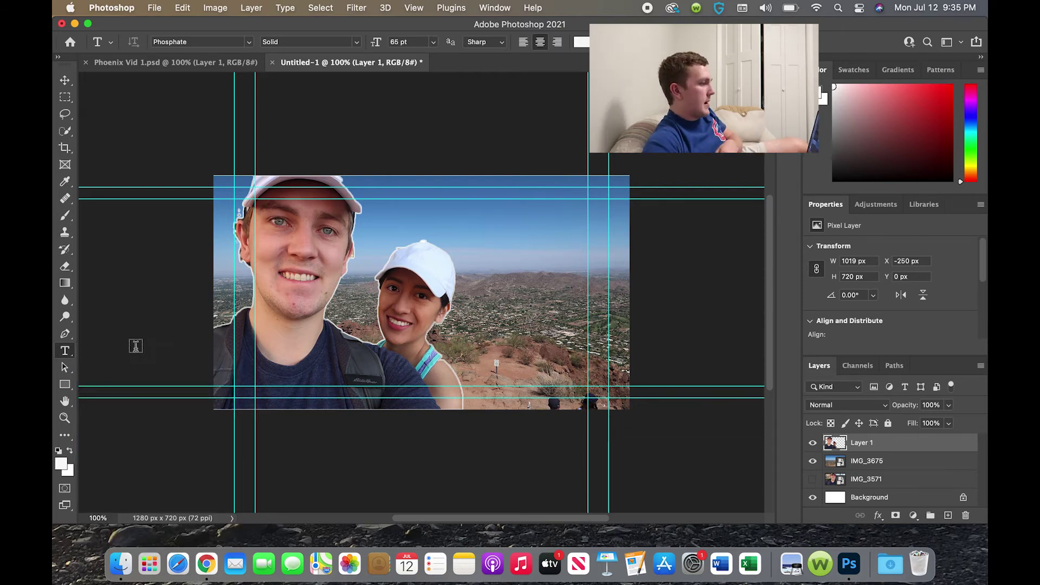
left_click(248, 42)
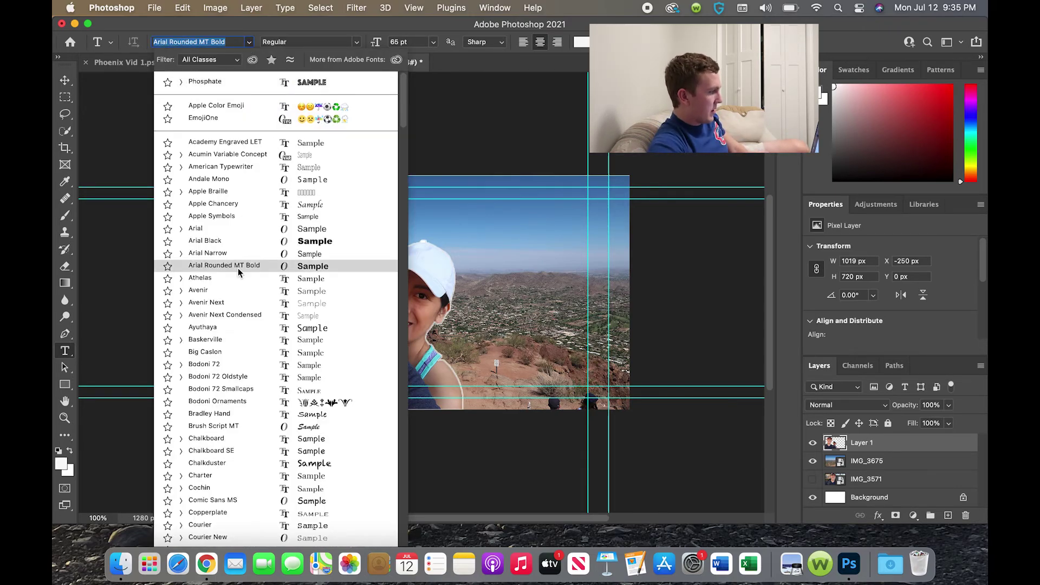
scroll(238, 268, "down", 15)
scroll(238, 269, "up", 15)
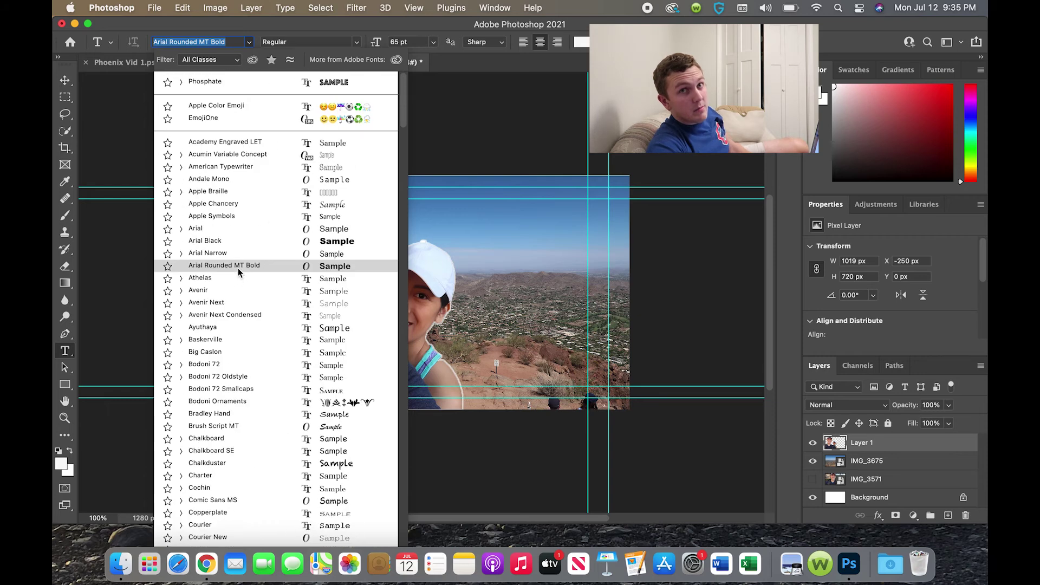
left_click(249, 42)
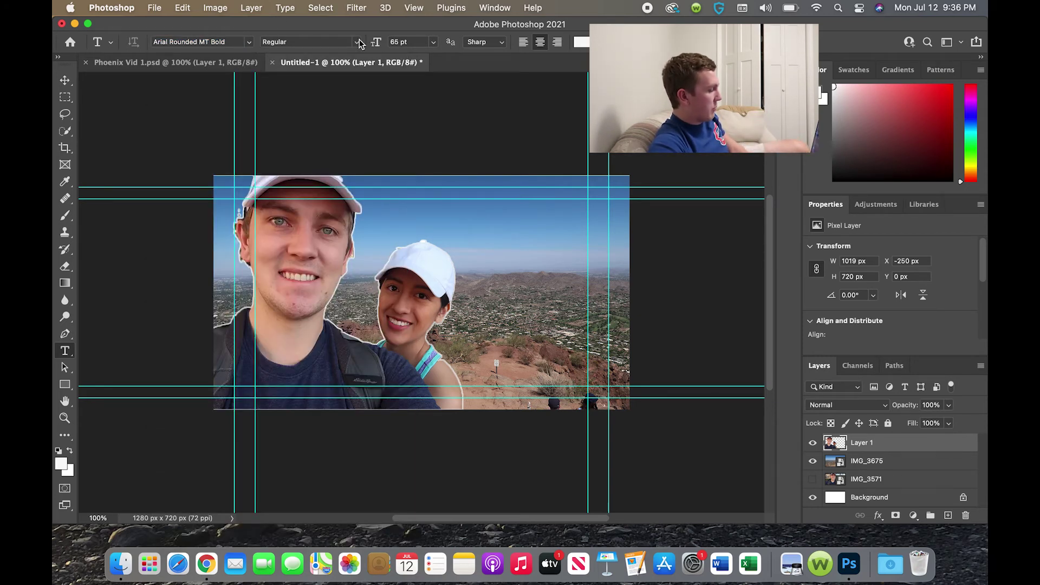
left_click(248, 41)
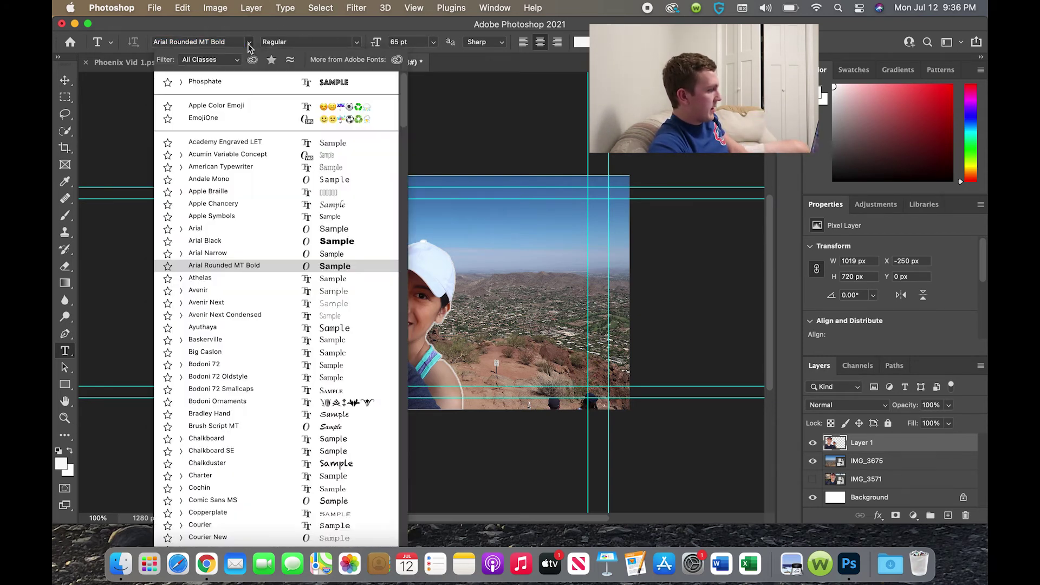
left_click(232, 85)
left_click(358, 42)
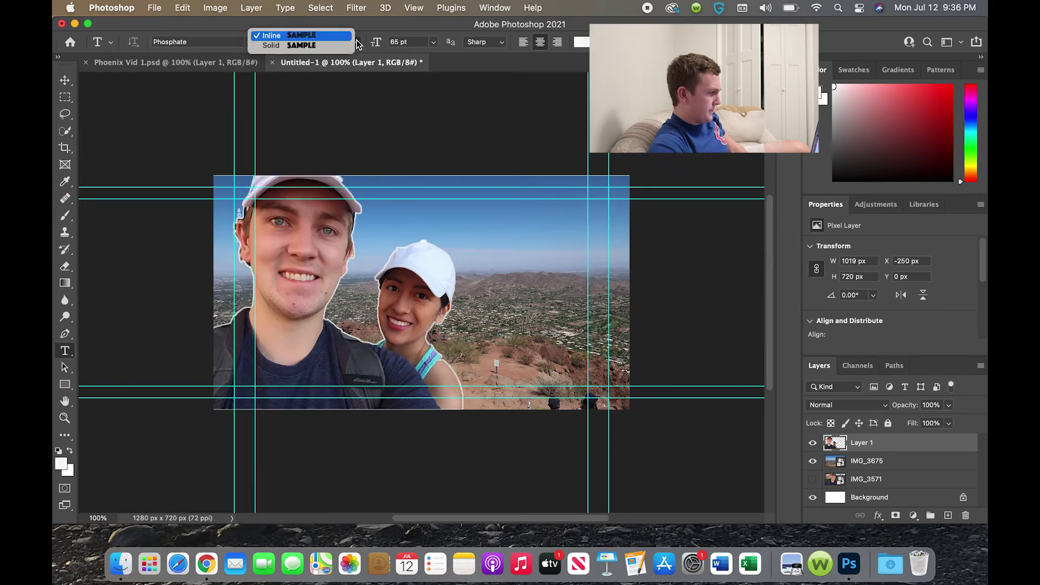
left_click(333, 46)
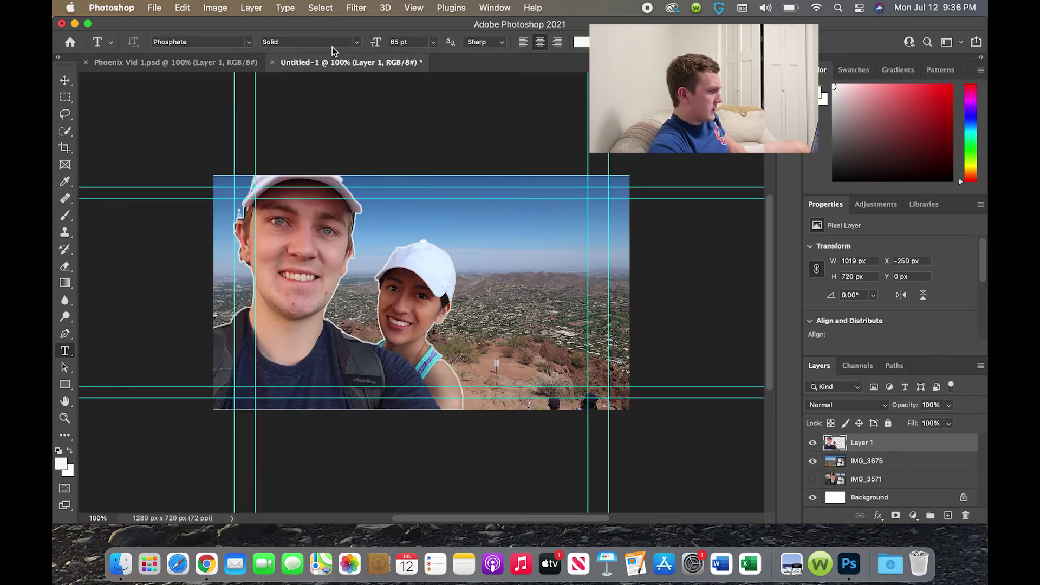
- Add a white title reading "KIMPTON PALOMAR PHOENIX" in the sky, using the Phoenix Vid 1.psd thumbnail as reference for the wording
left_click(447, 212)
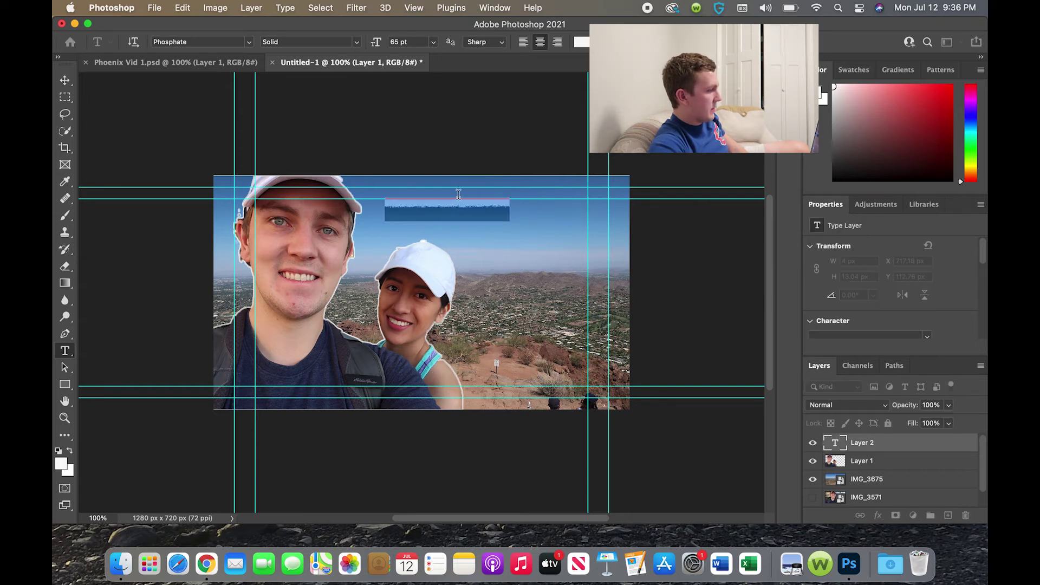
left_click(164, 63)
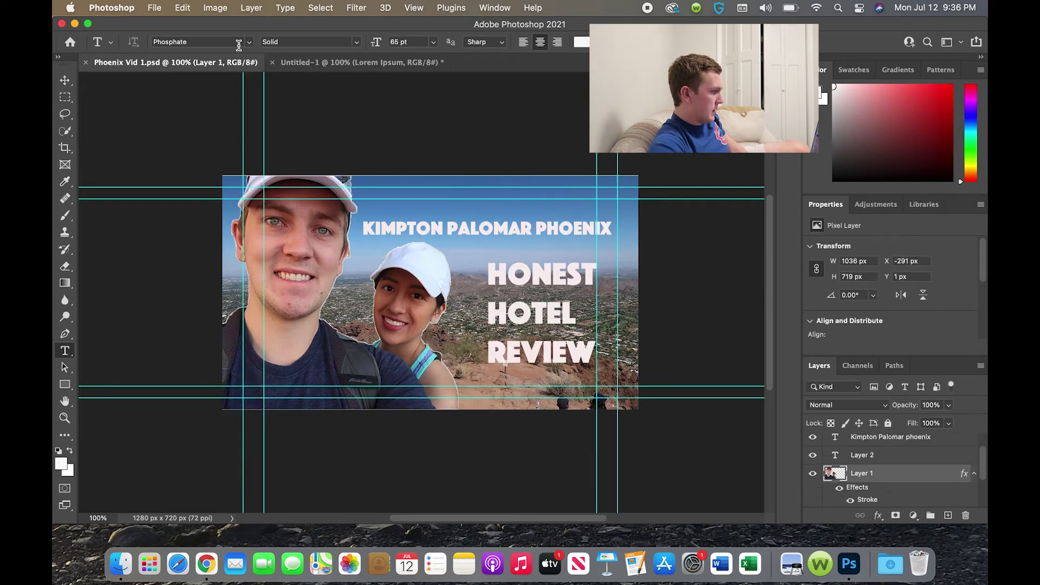
left_click(343, 65)
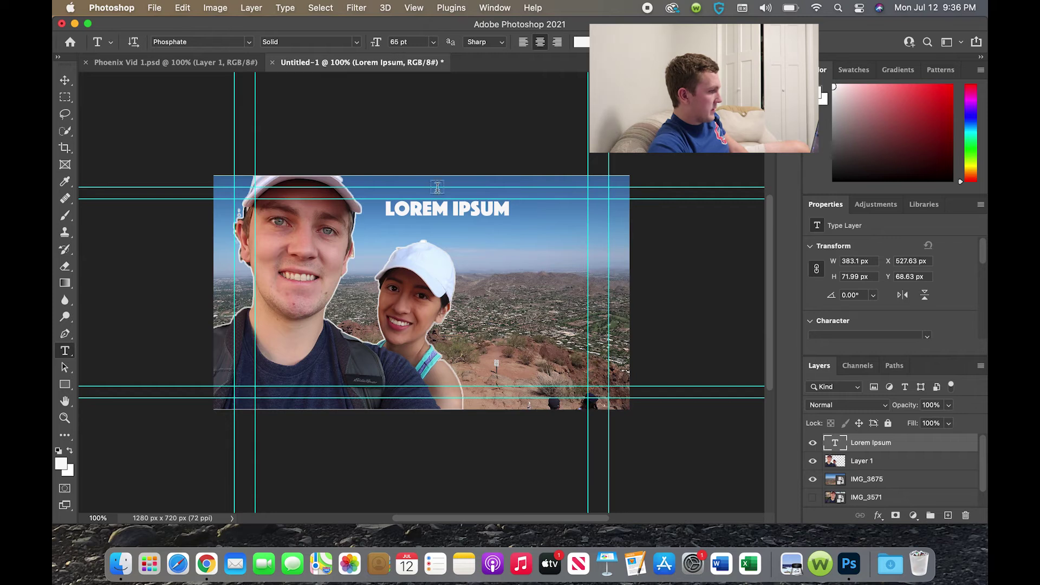
triple_click(446, 208)
key("BackSpace")
type("KIMPTON ")
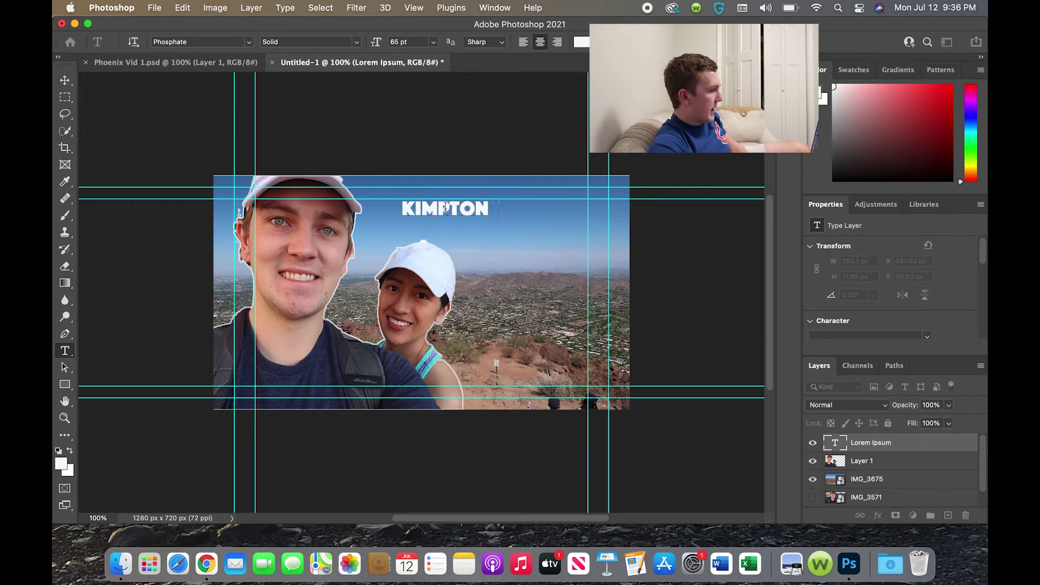
type("PALOMAR PHOENIX")
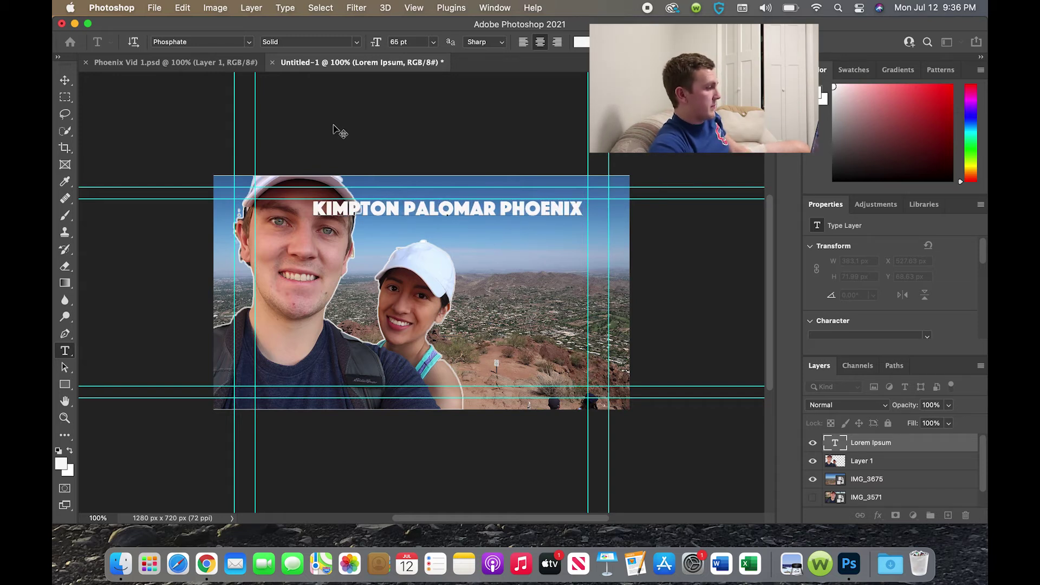
- Move the title into the sky between the man's face and the canvas's right edge, to about X 433 px, Y 123 px
left_click(64, 81)
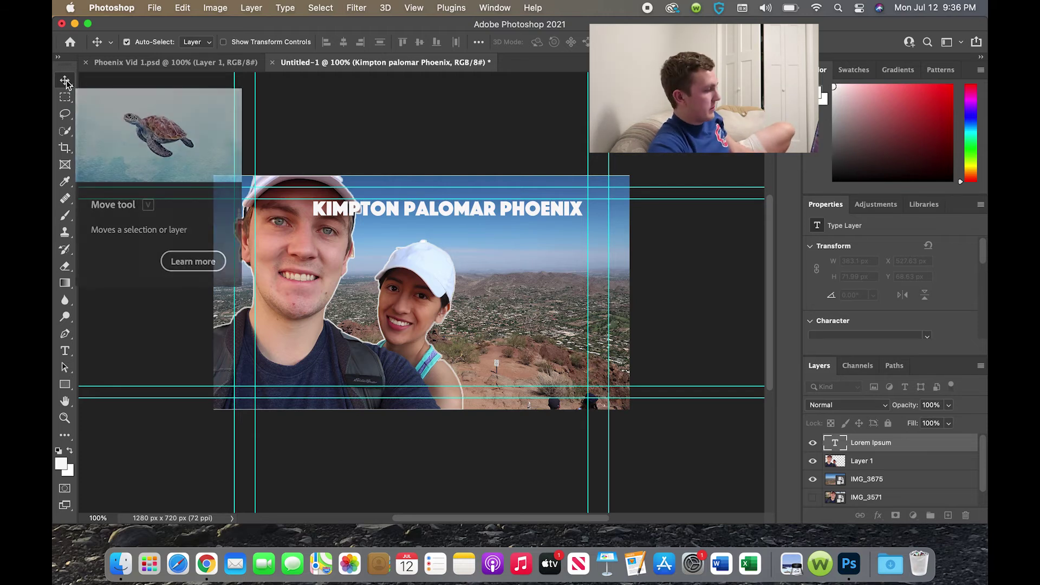
left_click_drag(463, 214, 508, 229)
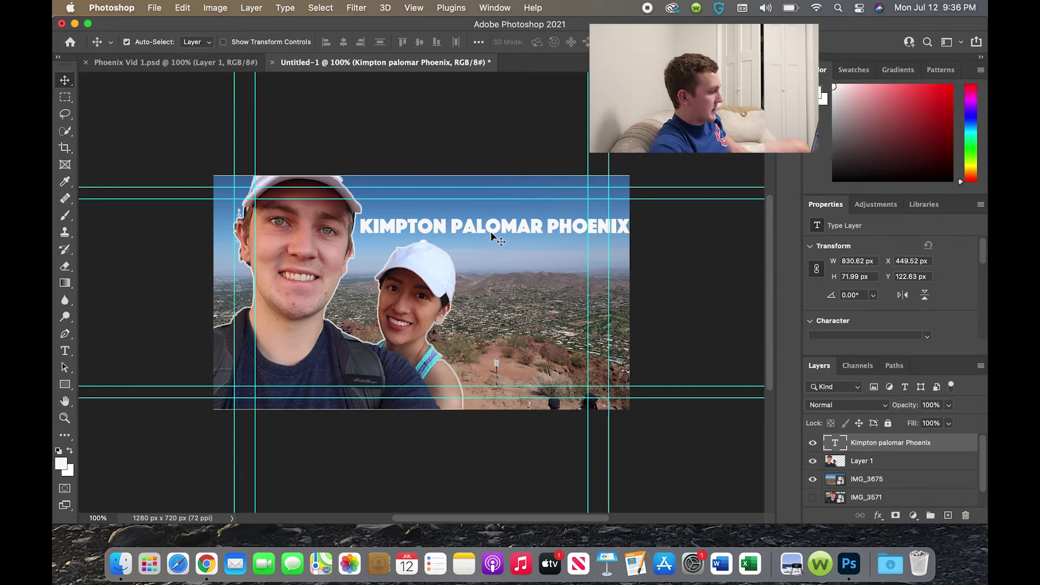
left_click_drag(496, 228, 491, 229)
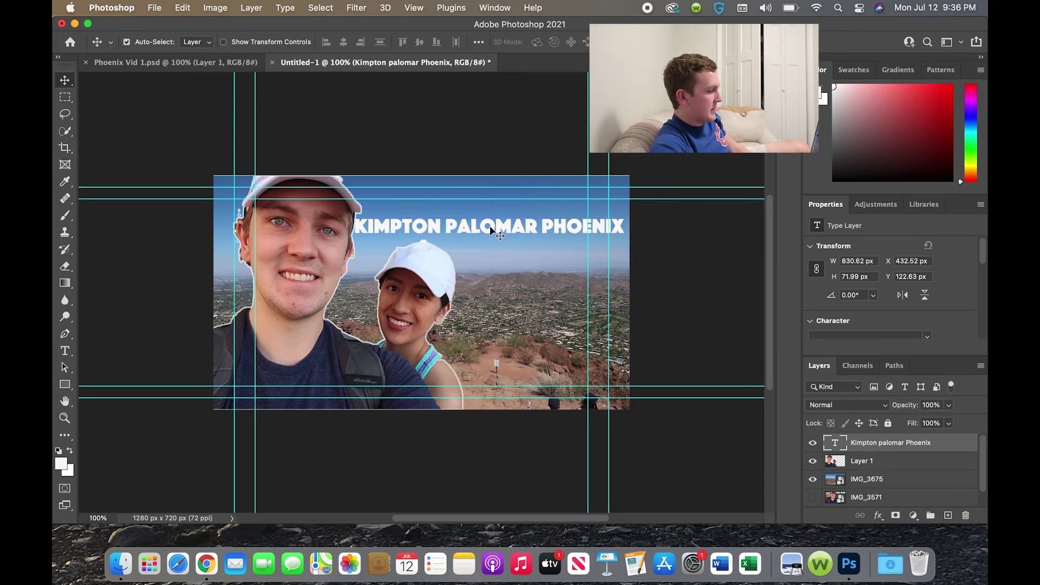
left_click(509, 260)
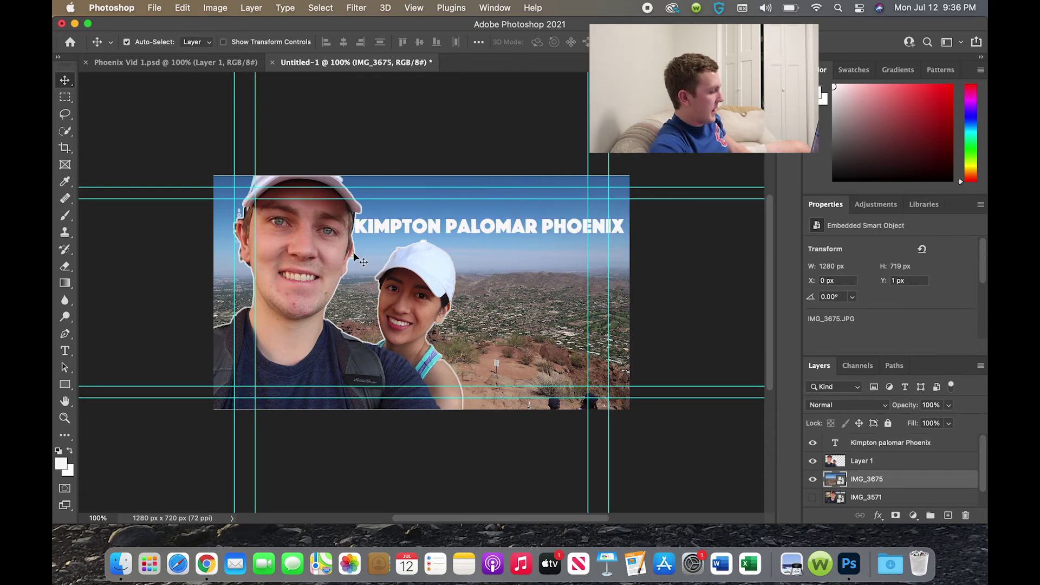
- Add a white centred text block over the landscape reading "HONEST HOTEL REVIEW" on three lines, in 65 pt Phosphate Solid
left_click(65, 351)
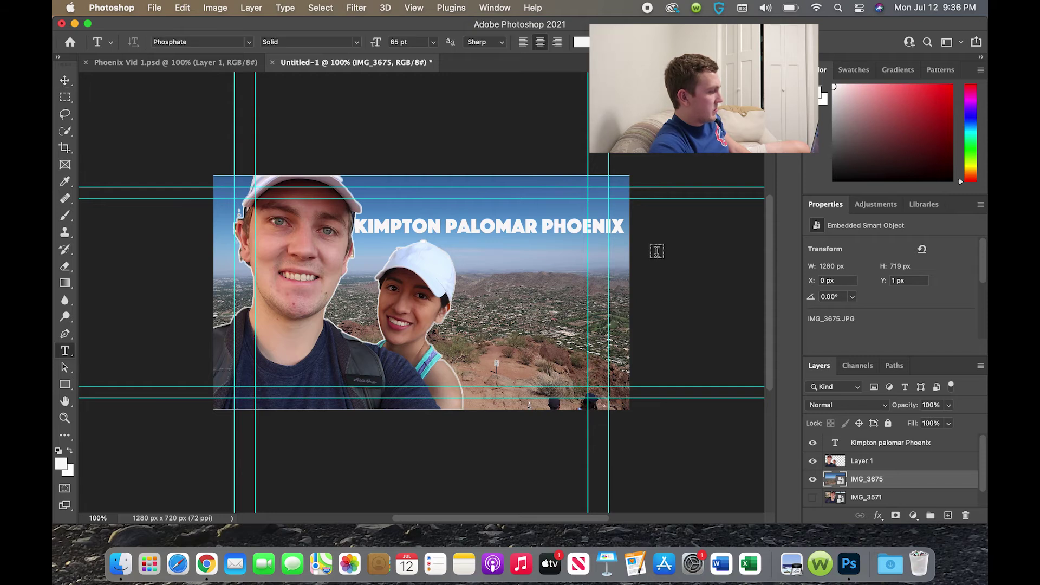
left_click(73, 357)
left_click(113, 353)
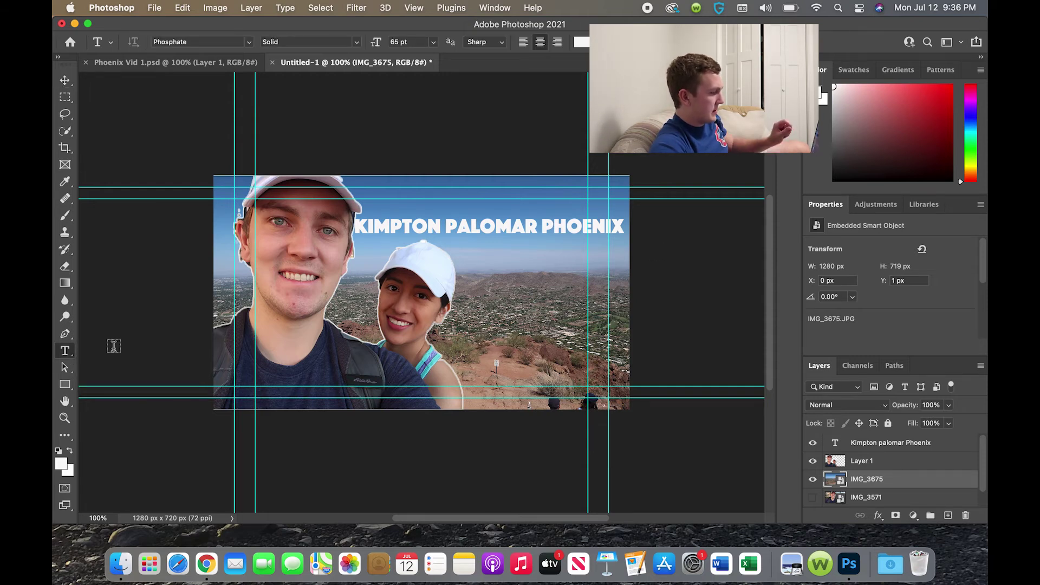
left_click(482, 273)
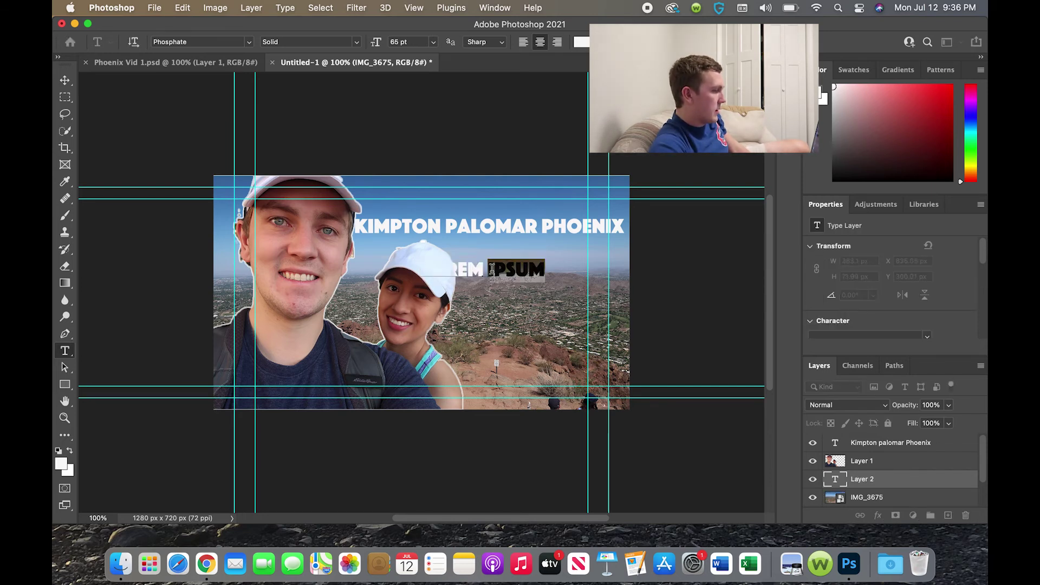
type("Home")
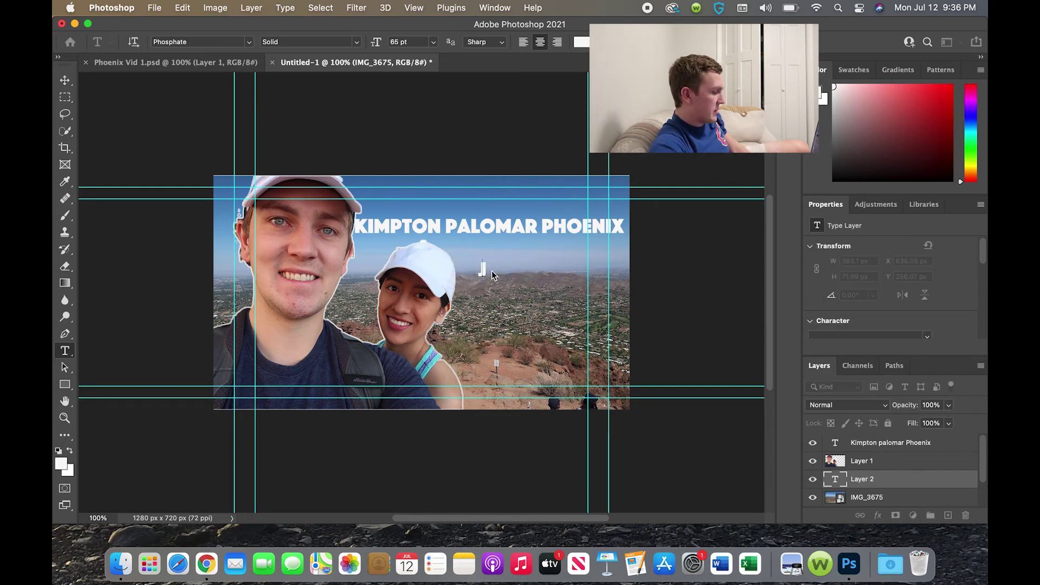
type("y")
key("BackSpace")
key("BackSpace")
key("BackSpace")
key("BackSpace")
type("st")
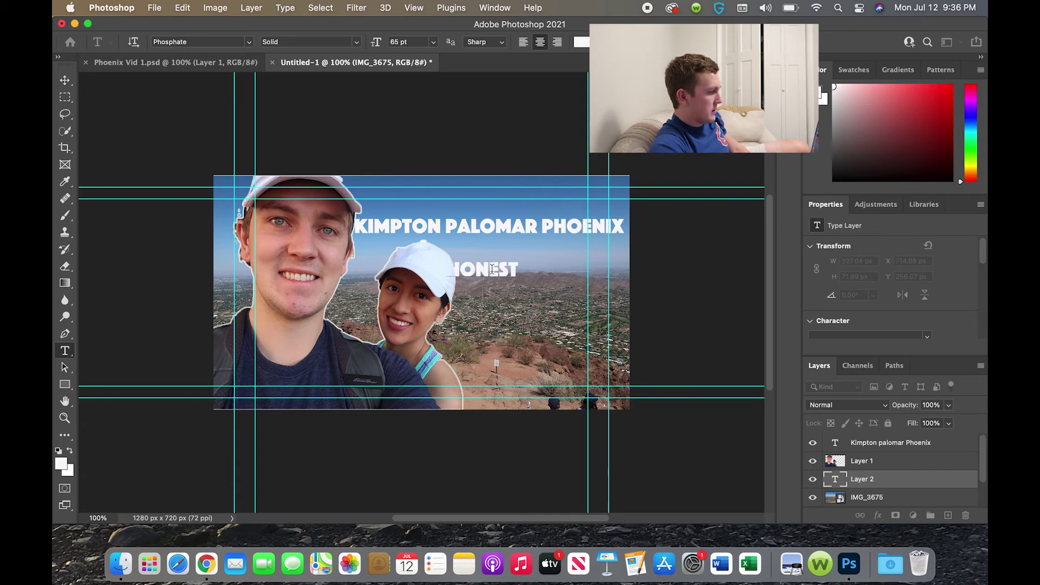
type("Hotel")
key("Return")
type("review")
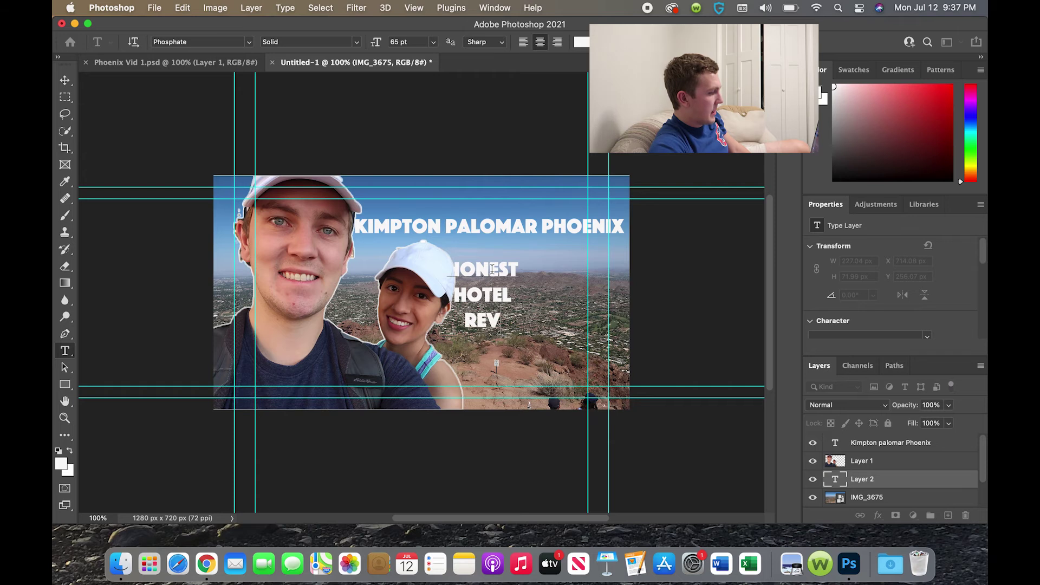
- Move the "HONEST HOTEL REVIEW" text beneath the title to about X 828 px, Y 228 px, using the Phoenix Vid 1.psd thumbnail as reference
left_click(65, 80)
left_click_drag(486, 275, 531, 285)
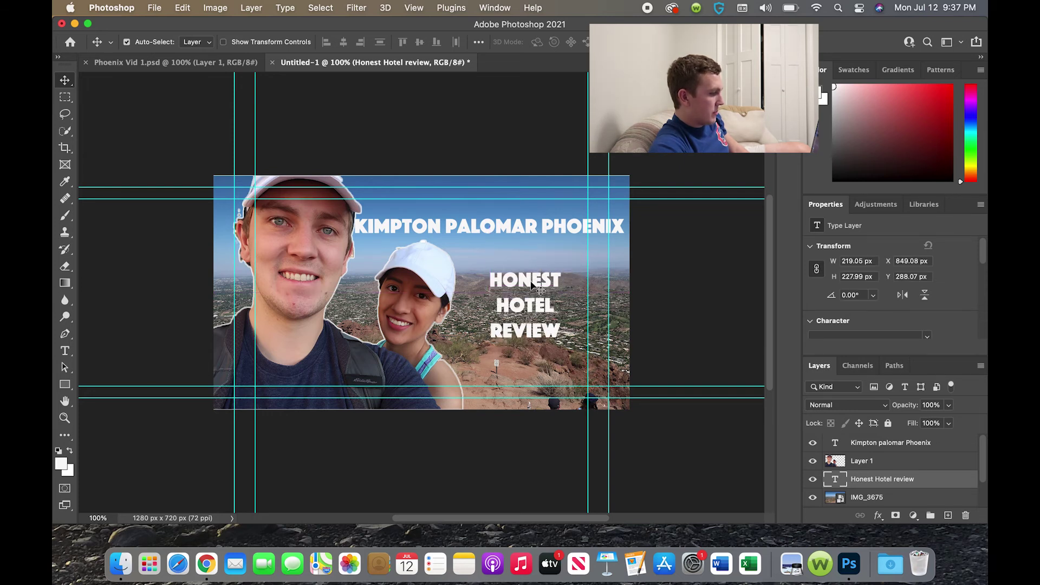
left_click(175, 63)
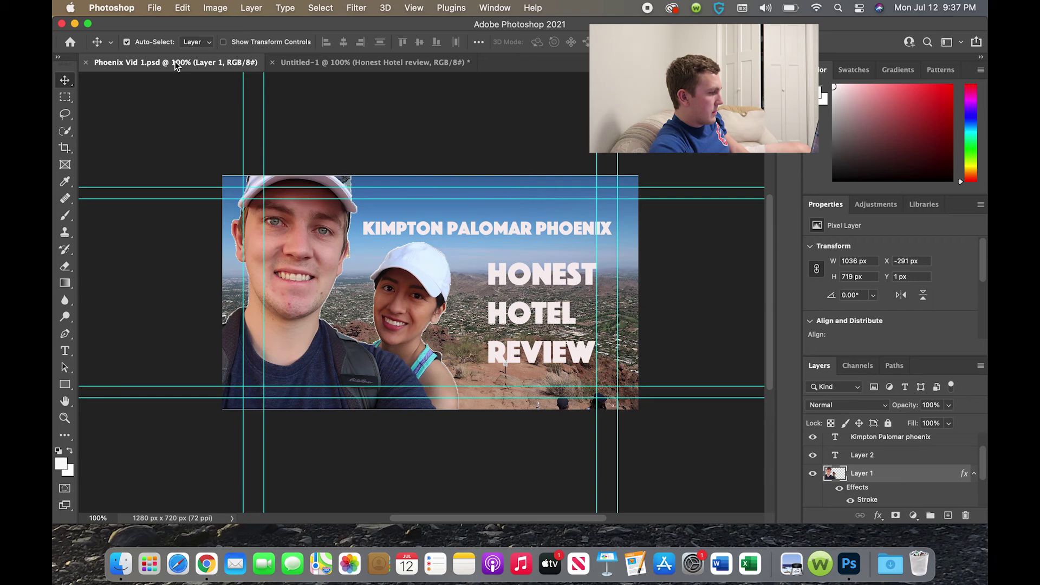
left_click(352, 66)
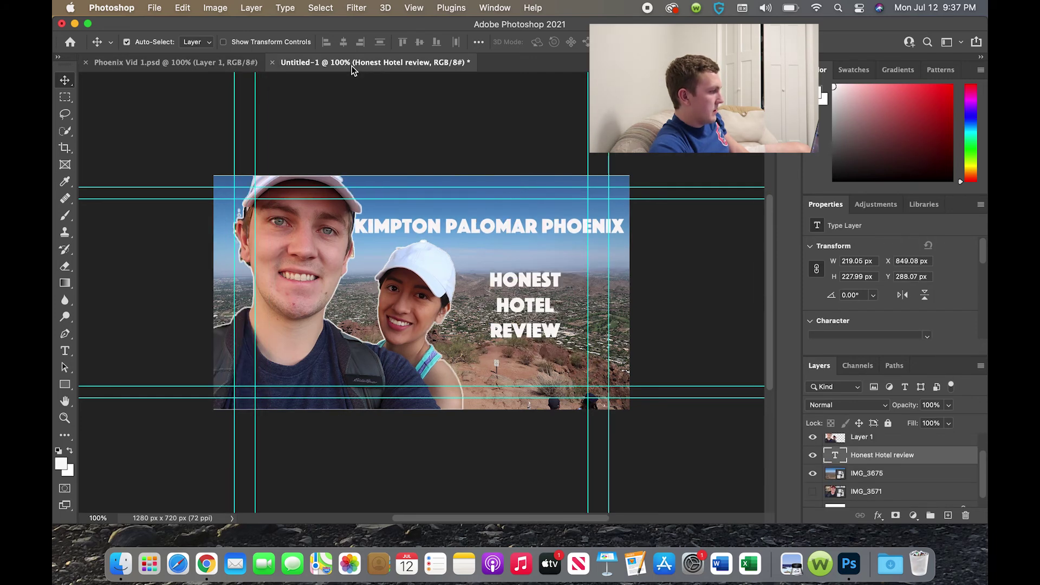
left_click(186, 64)
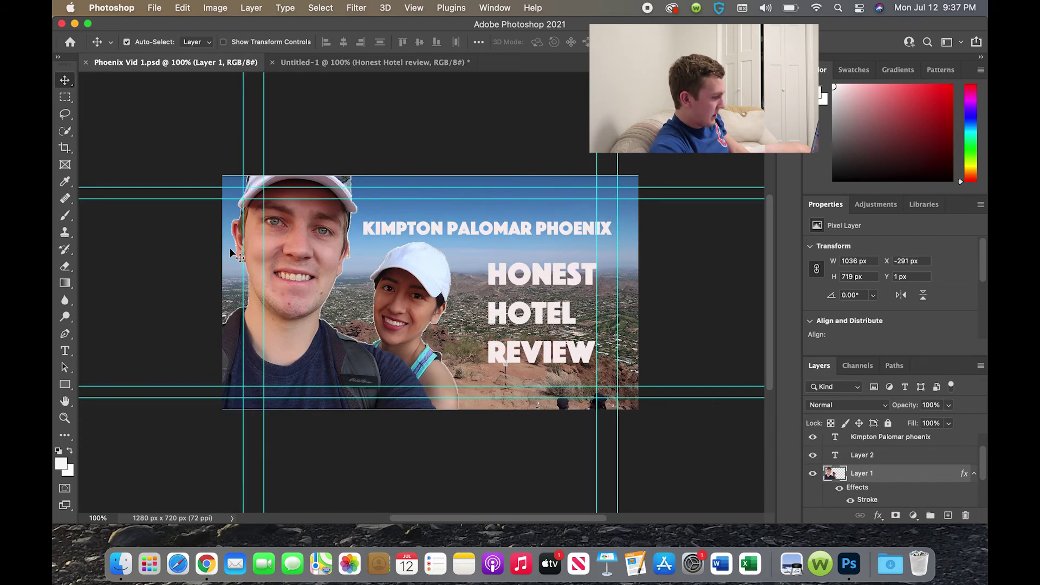
left_click(350, 63)
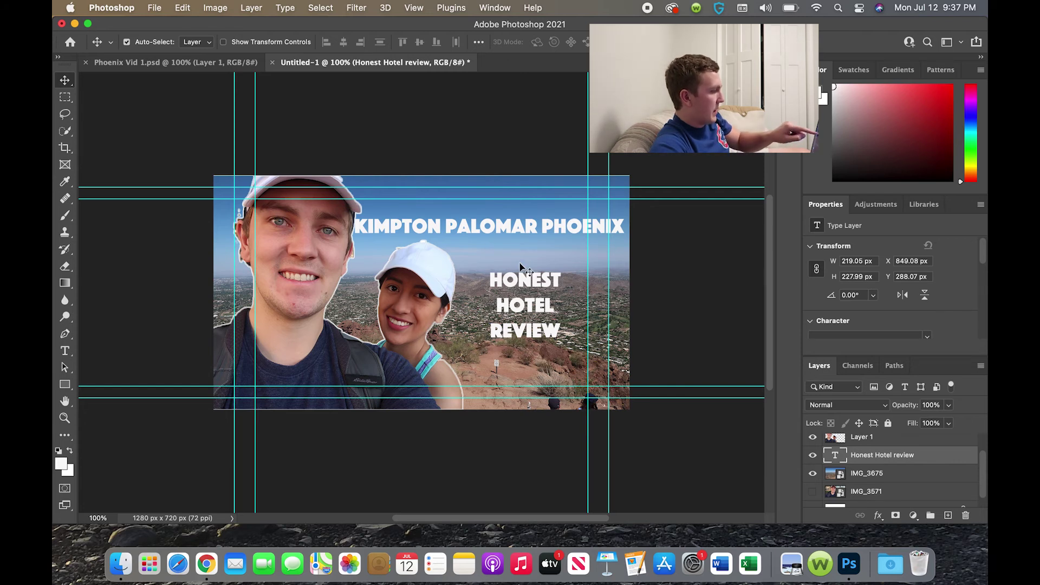
left_click_drag(515, 280, 506, 266)
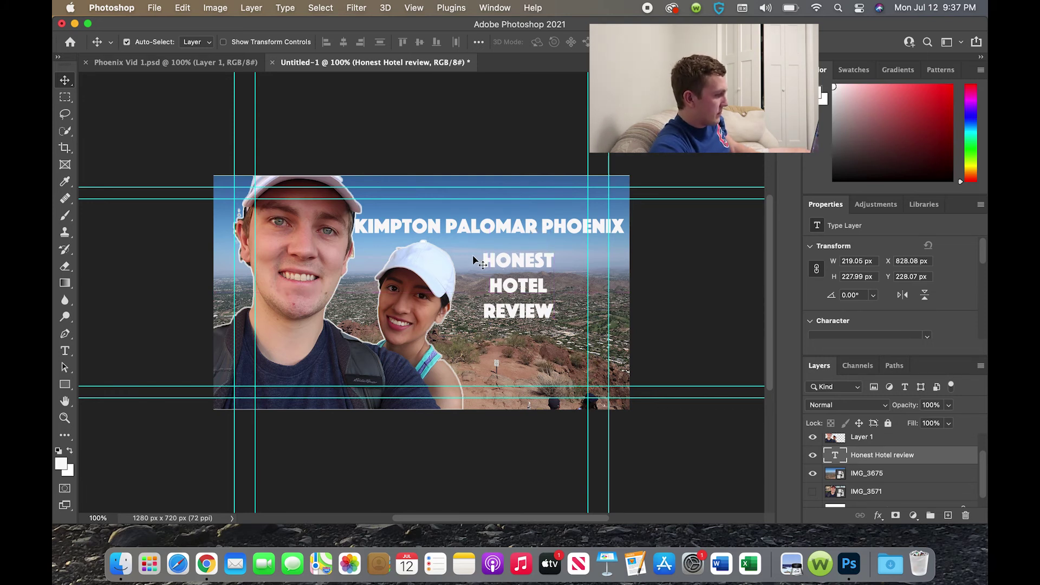
left_click(154, 10)
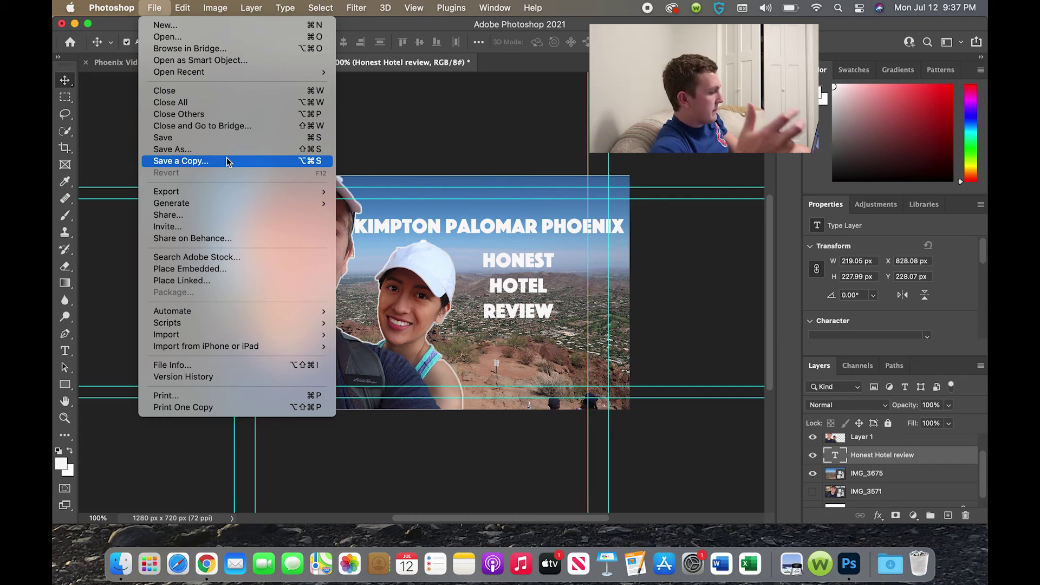
left_click(421, 141)
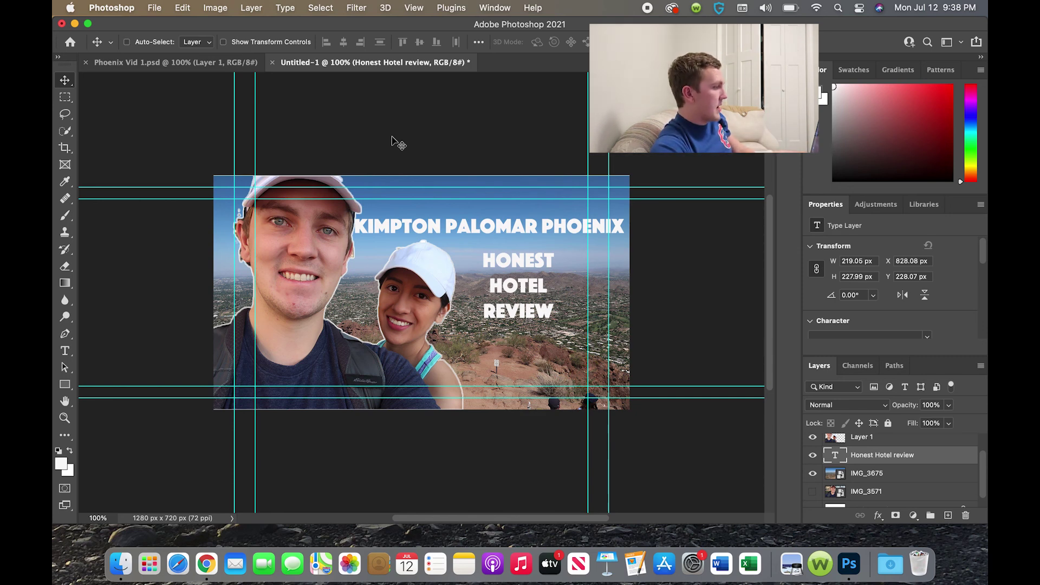
key("super+shift+5")
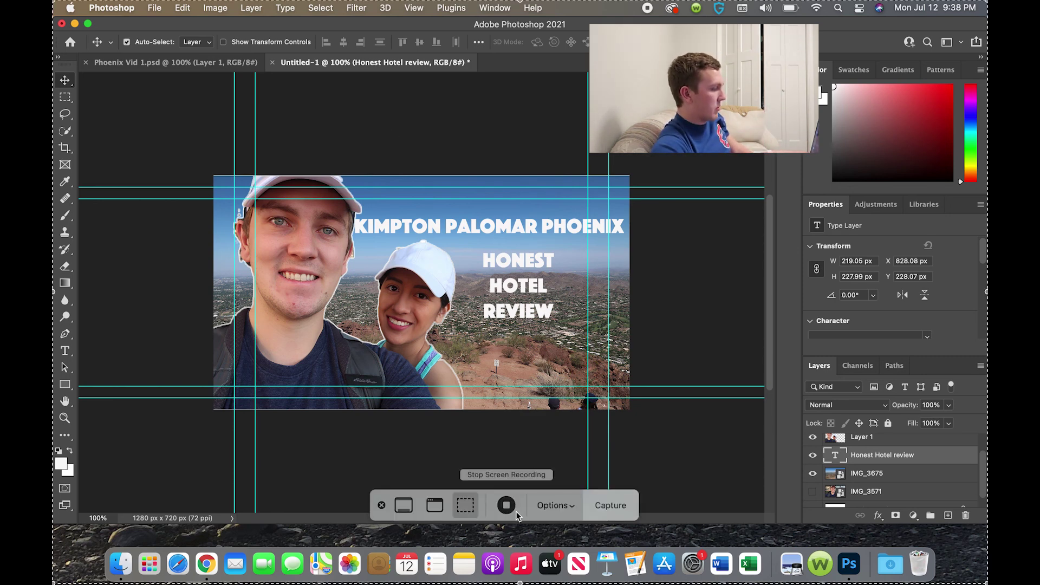